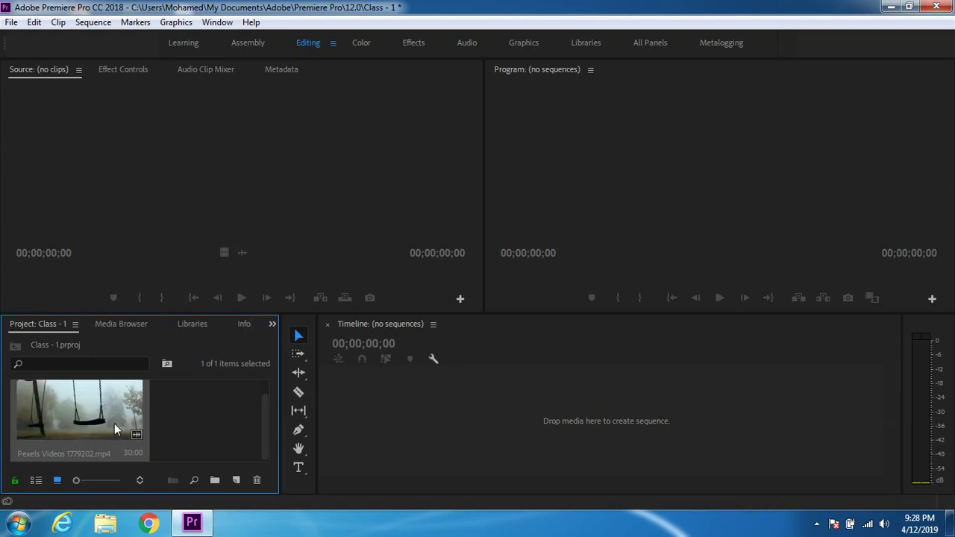
Create a sequence from the Pexels Videos 1779202.mp4 clip and play it in a widened program monitor.
{"action": "left_click_drag", "start_coordinate": [110, 419], "coordinate": [371, 422]}
{"action": "left_click_drag", "start_coordinate": [463, 422], "coordinate": [462, 423]}
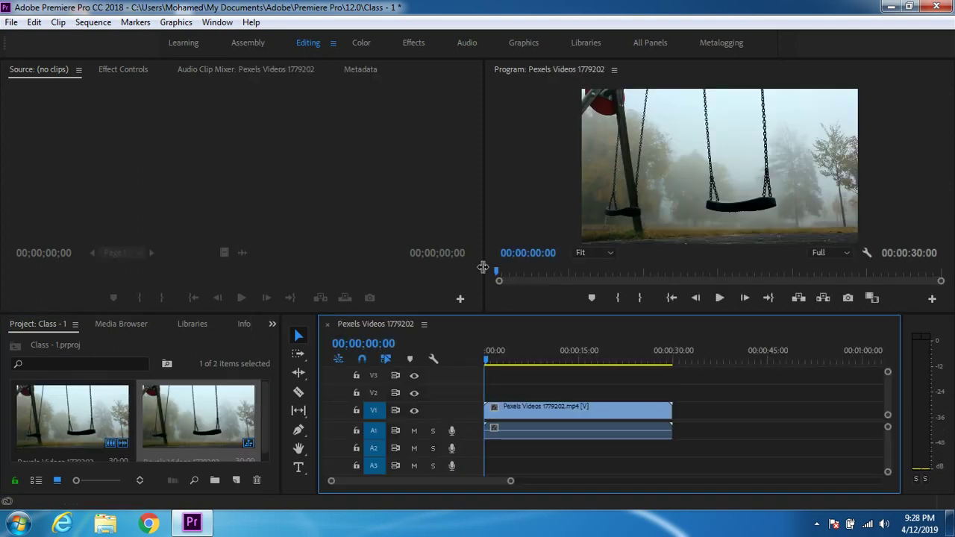
{"action": "left_click_drag", "start_coordinate": [482, 267], "coordinate": [306, 270]}
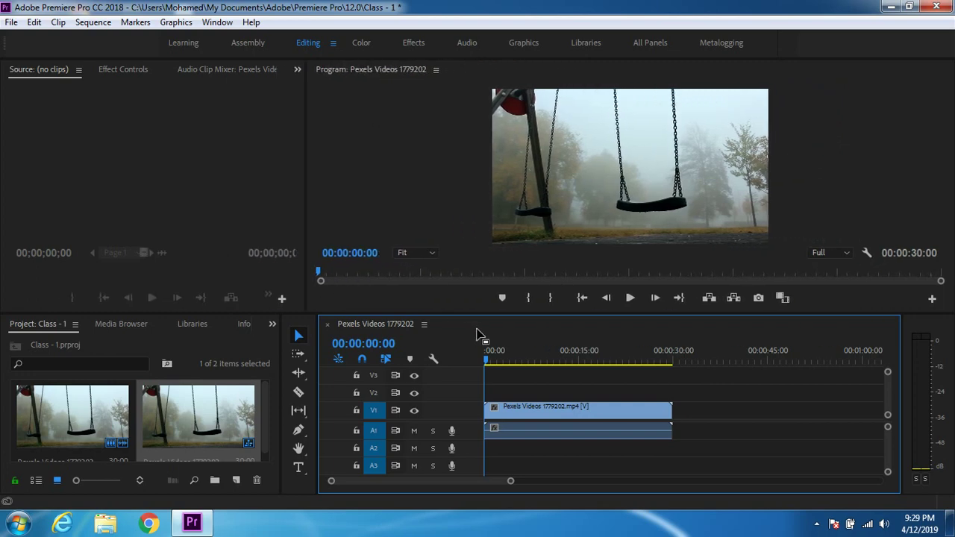
{"action": "left_click", "coordinate": [627, 299]}
{"action": "mouse_move", "coordinate": [594, 314]}
{"action": "left_mouse_down"}
{"action": "mouse_move", "coordinate": [594, 362]}
{"action": "mouse_move", "coordinate": [599, 309]}
{"action": "left_mouse_up"}
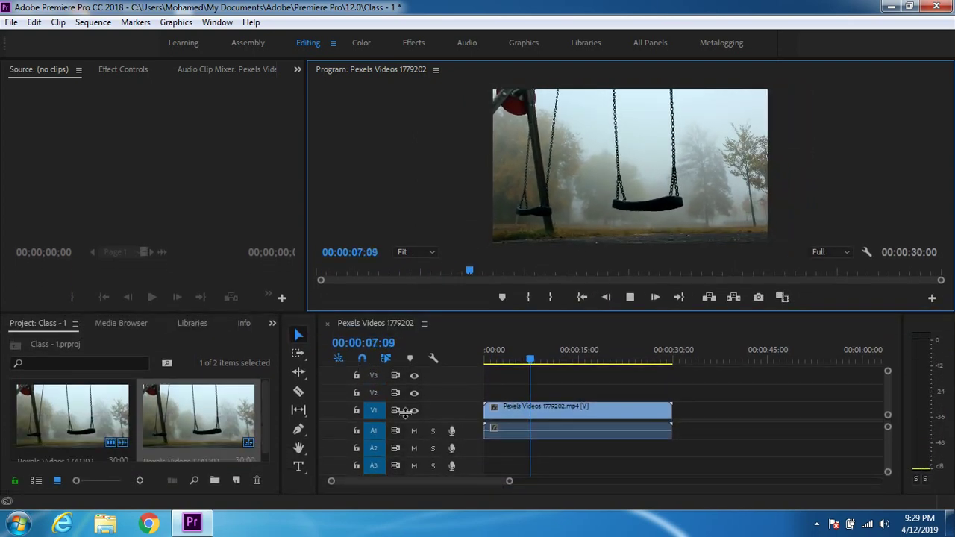
Enlarge the preview, pause at 00:00:15:20 and draw a wide, short rectangle over the small swing seat with the Rectangle Tool.
{"action": "left_click", "coordinate": [299, 430]}
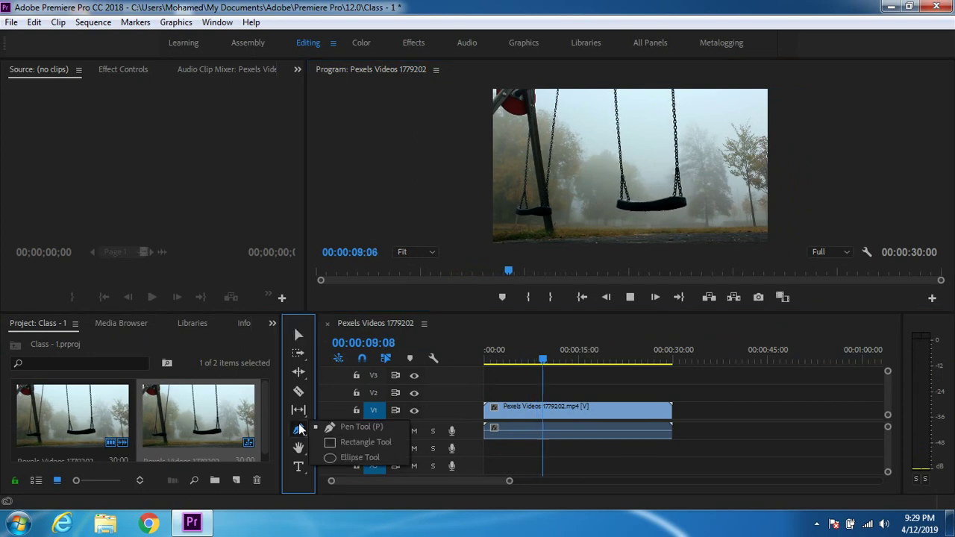
{"action": "left_click", "coordinate": [352, 441]}
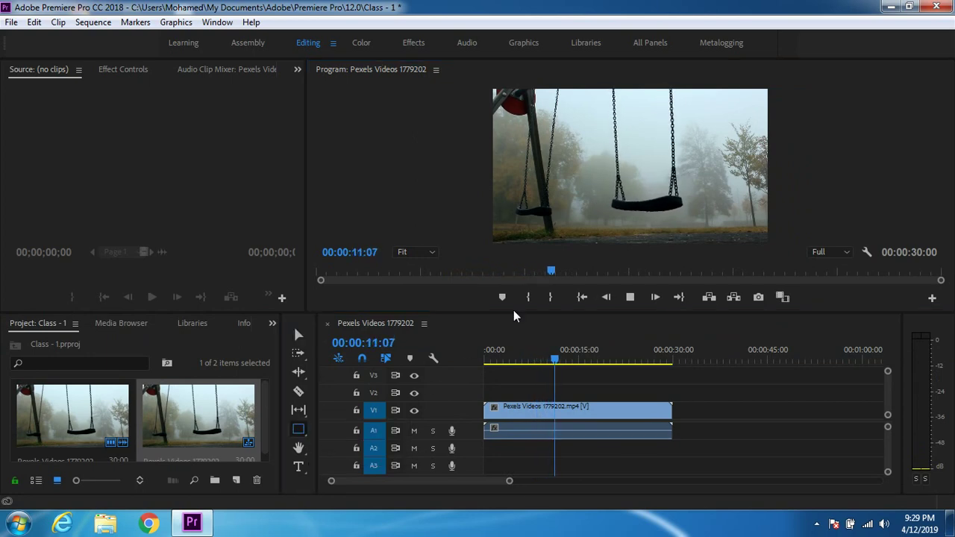
{"action": "left_click_drag", "start_coordinate": [513, 312], "coordinate": [505, 403]}
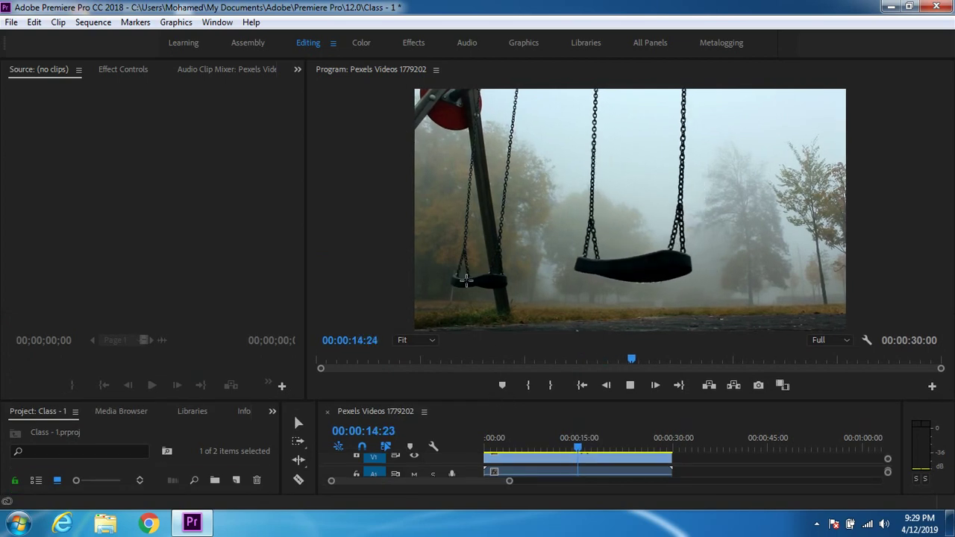
{"action": "left_click", "coordinate": [520, 298]}
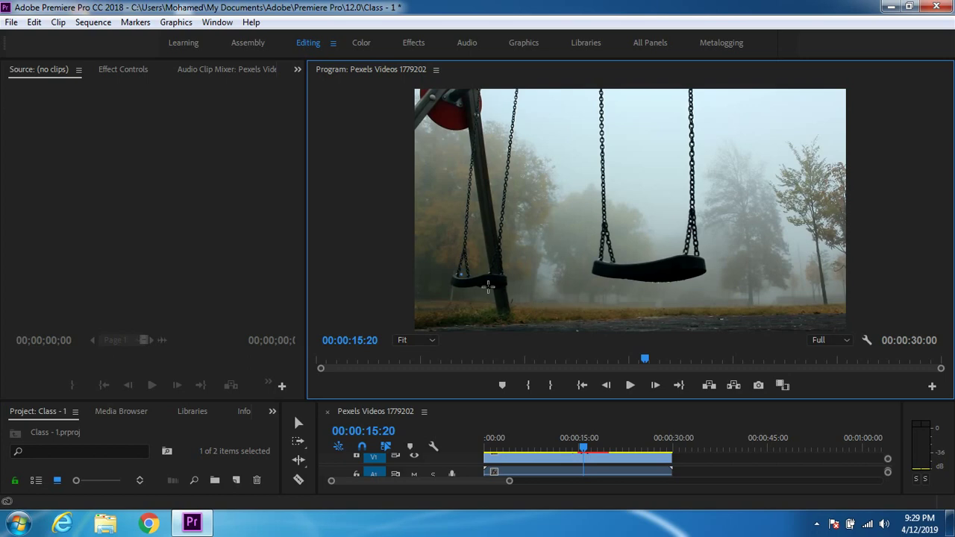
{"action": "left_click_drag", "start_coordinate": [457, 271], "coordinate": [595, 307]}
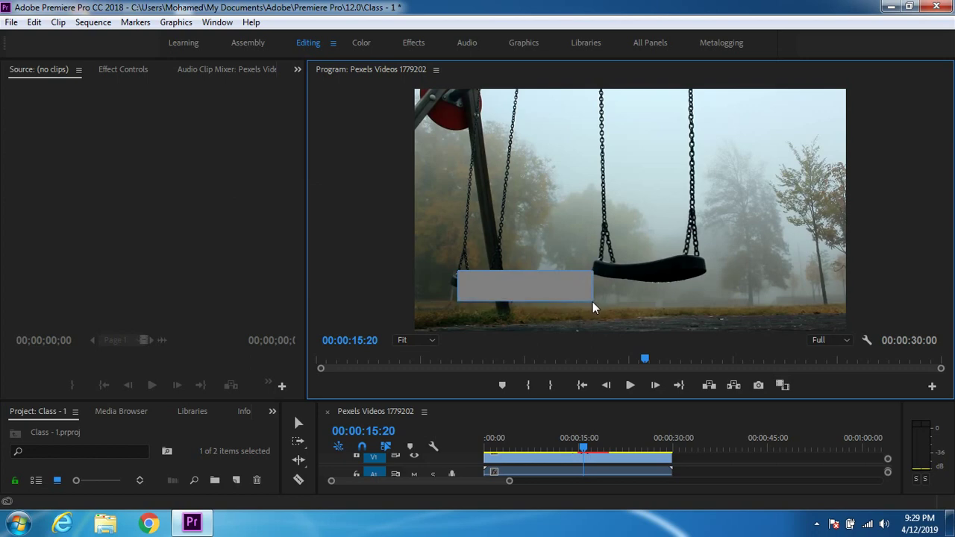
Set the rectangle's fill to the dark yellow B38F00 in its effect controls.
{"action": "left_click", "coordinate": [123, 70]}
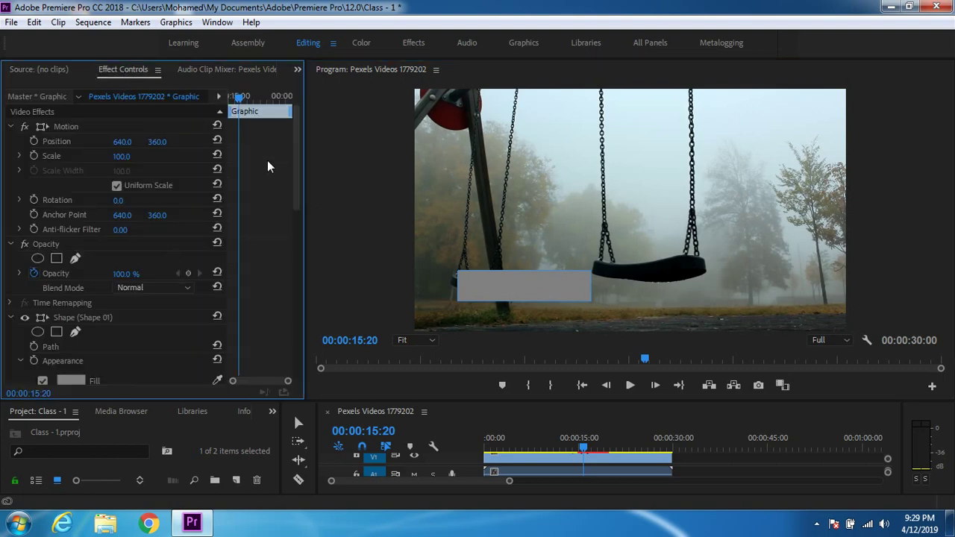
{"action": "left_click_drag", "start_coordinate": [299, 134], "coordinate": [295, 277]}
{"action": "left_click", "coordinate": [77, 274]}
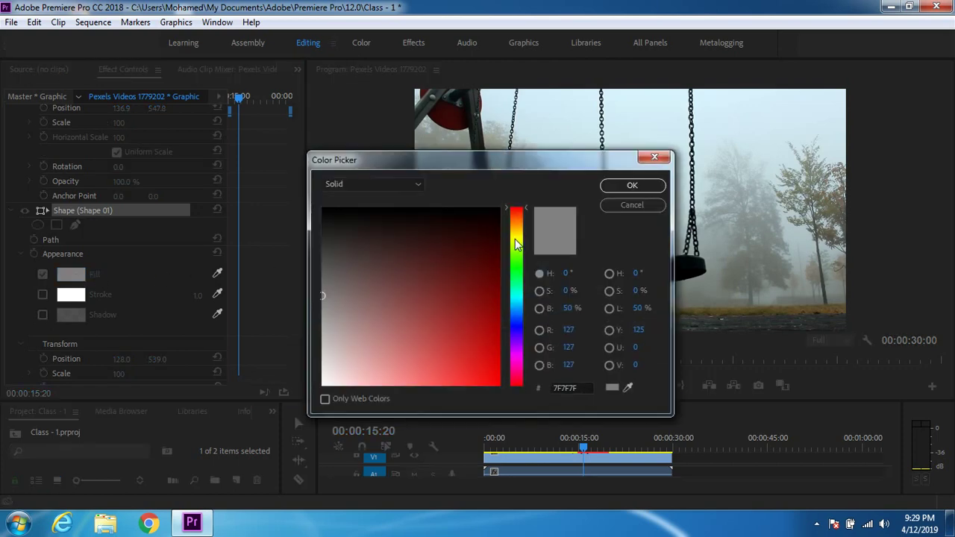
{"action": "mouse_move", "coordinate": [515, 238]}
{"action": "left_mouse_down"}
{"action": "mouse_move", "coordinate": [518, 247]}
{"action": "mouse_move", "coordinate": [518, 237]}
{"action": "left_mouse_up"}
{"action": "left_click_drag", "start_coordinate": [488, 326], "coordinate": [500, 332]}
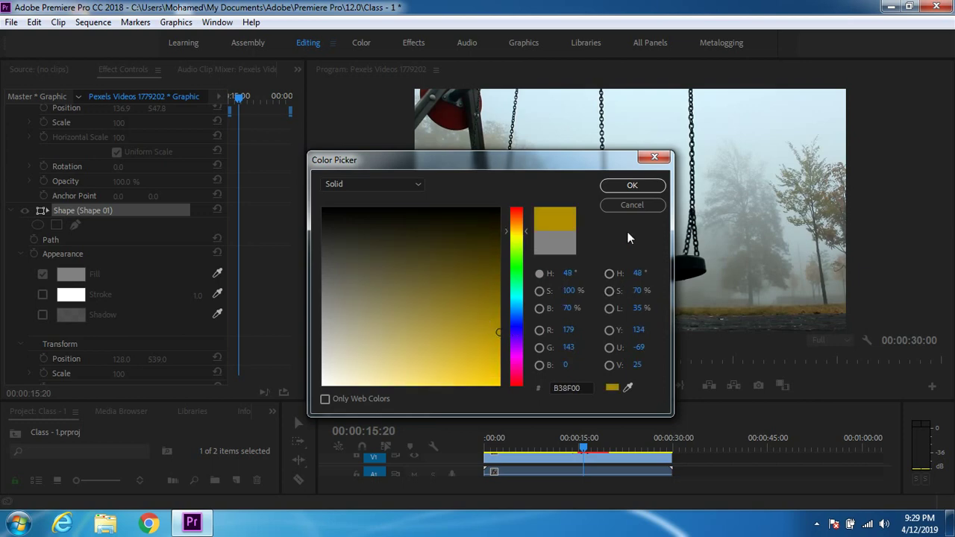
{"action": "left_click", "coordinate": [632, 186]}
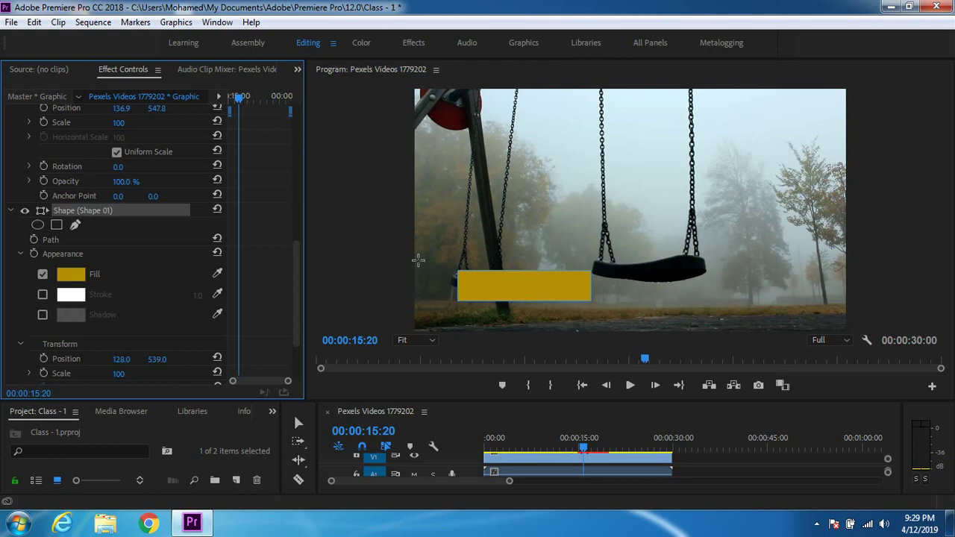
Move the rectangle's anchor point to about its centre and set its fill to the bright yellow D5E803.
{"action": "left_click", "coordinate": [299, 423]}
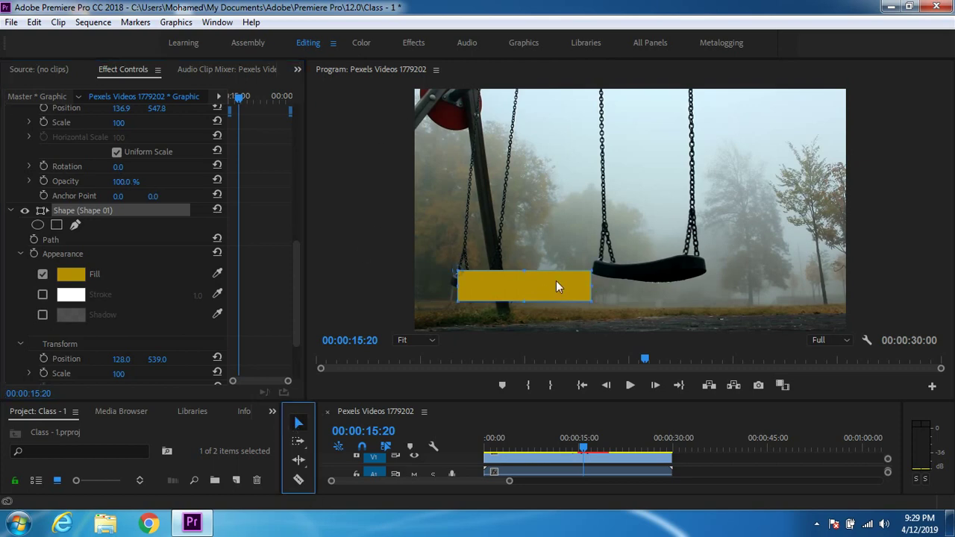
{"action": "left_click_drag", "start_coordinate": [462, 277], "coordinate": [527, 291]}
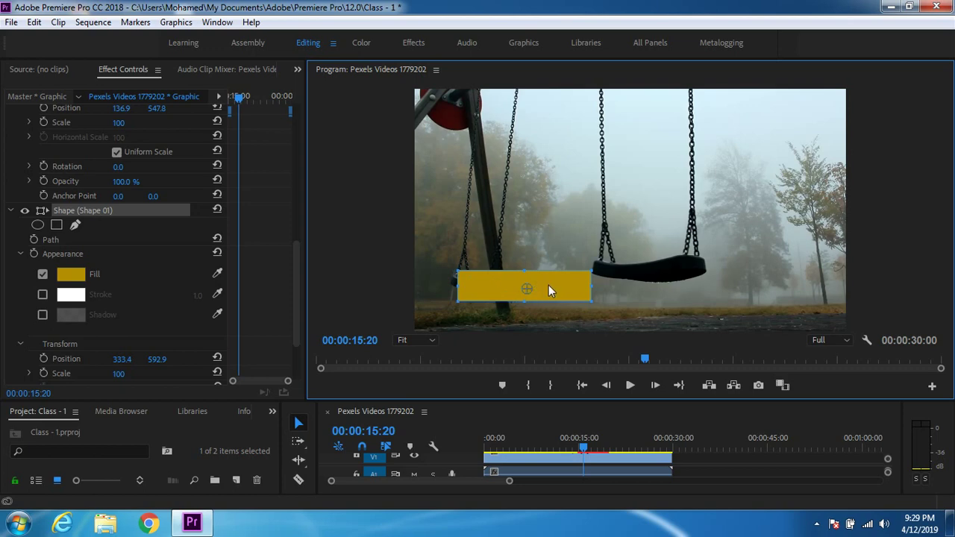
{"action": "left_click", "coordinate": [82, 274]}
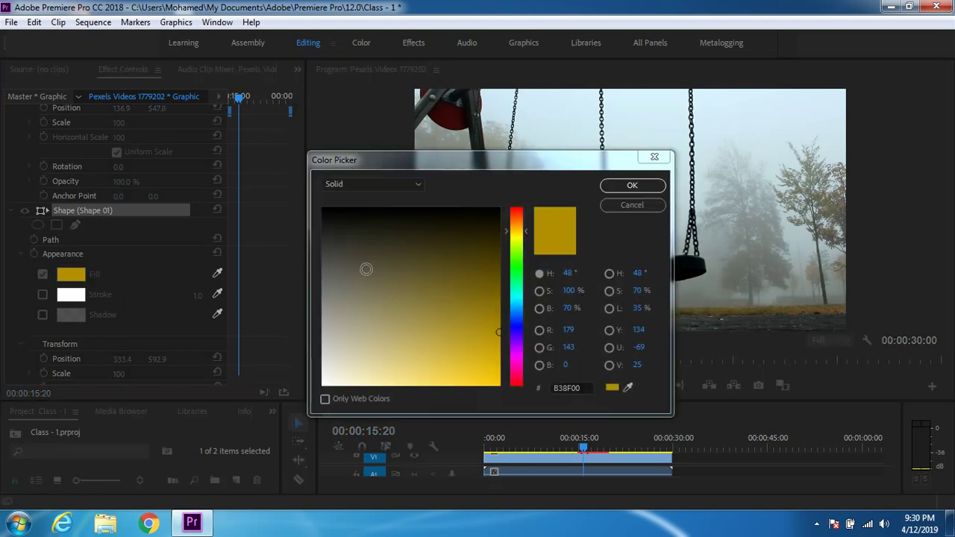
{"action": "left_click_drag", "start_coordinate": [519, 242], "coordinate": [520, 246]}
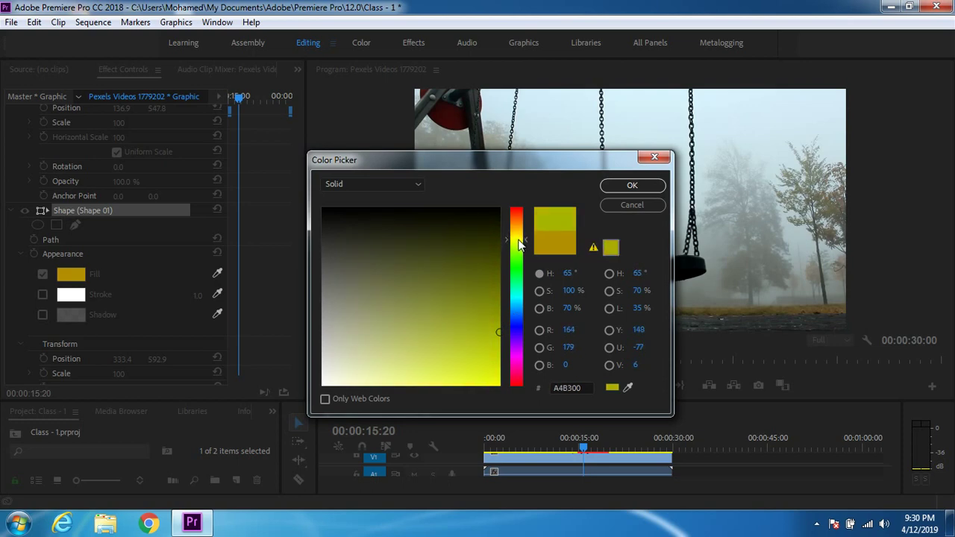
{"action": "left_click_drag", "start_coordinate": [499, 340], "coordinate": [498, 369]}
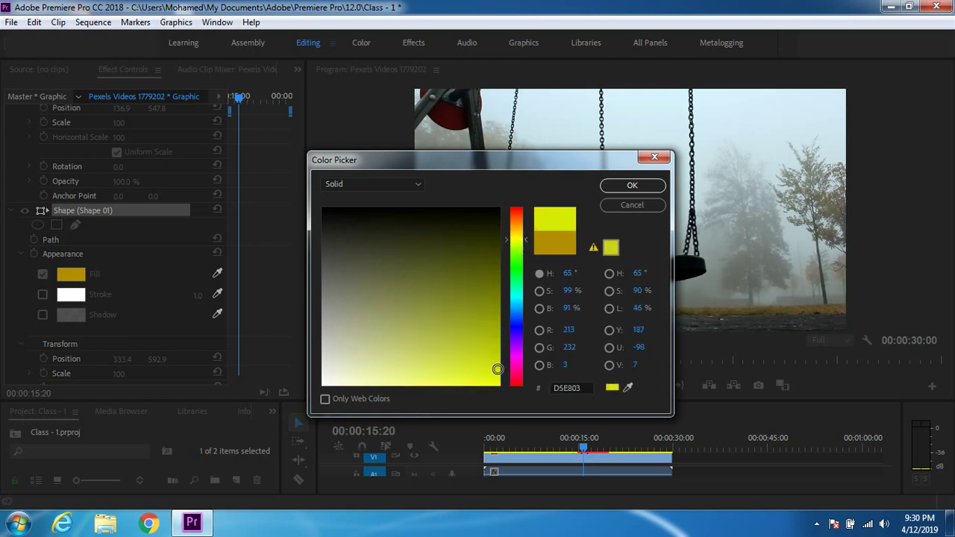
{"action": "left_click", "coordinate": [619, 187]}
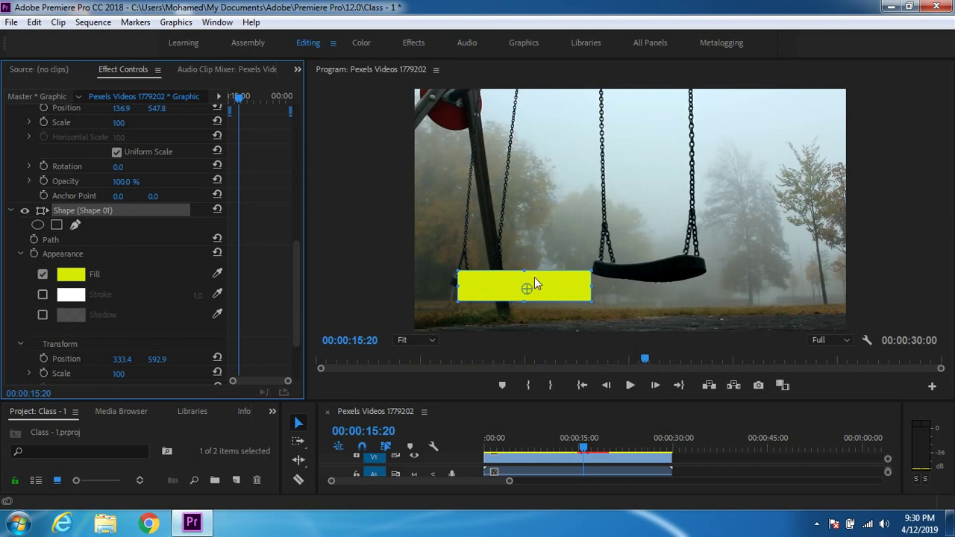
Set the rectangle's fill to a fully saturated bright red.
{"action": "left_click", "coordinate": [71, 281]}
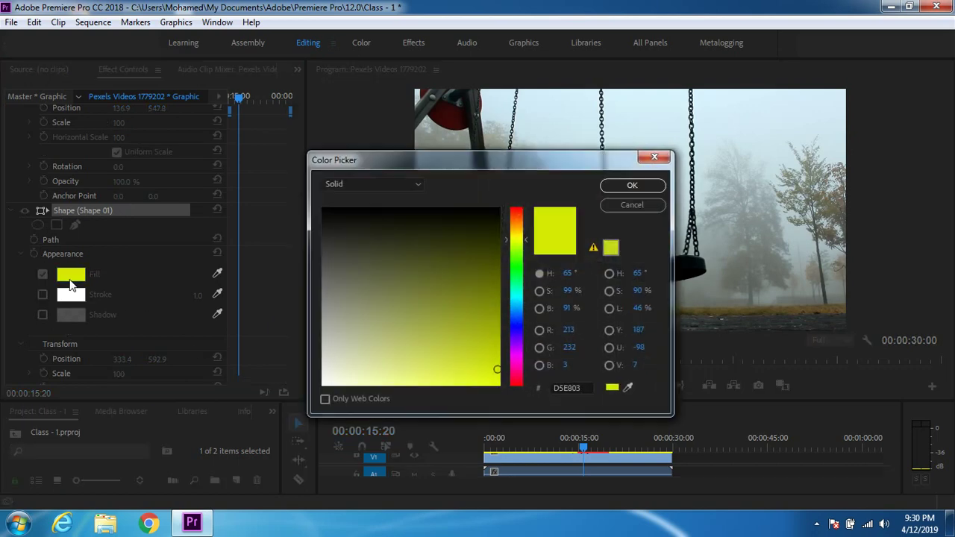
{"action": "left_click", "coordinate": [515, 381]}
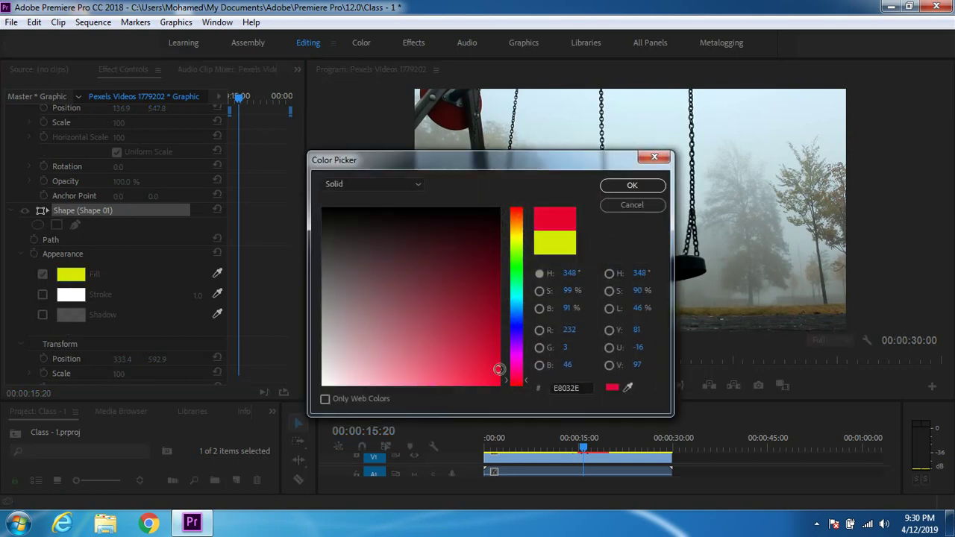
{"action": "left_click_drag", "start_coordinate": [499, 369], "coordinate": [501, 385]}
{"action": "left_click", "coordinate": [625, 187]}
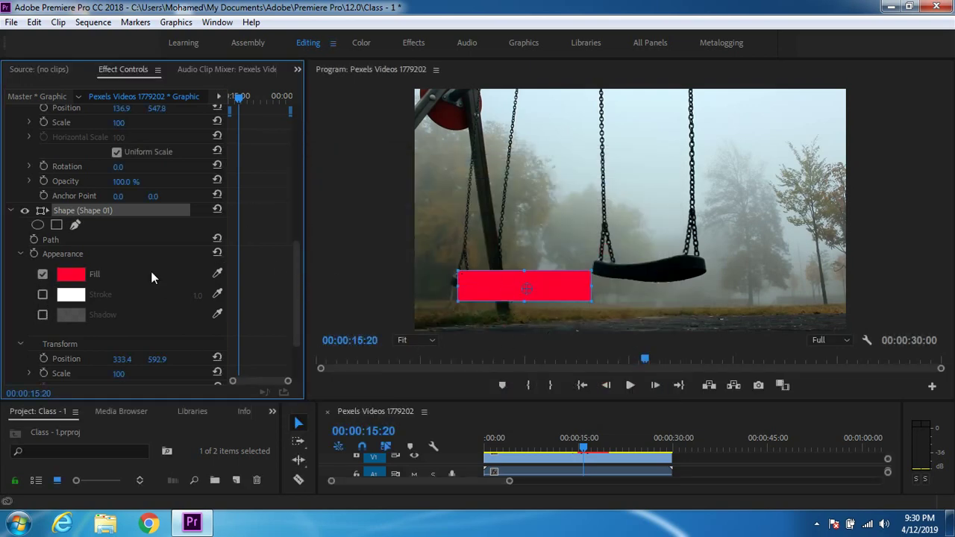
Widen the effect controls and enlarge their keyframe area, with the graphic's Motion properties in view.
{"action": "left_click_drag", "start_coordinate": [297, 260], "coordinate": [501, 256]}
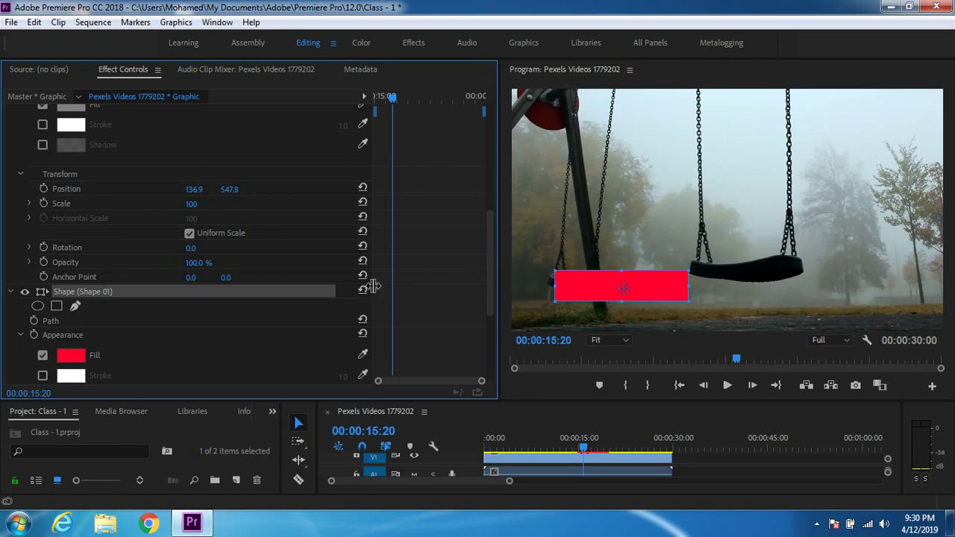
{"action": "left_click_drag", "start_coordinate": [373, 285], "coordinate": [196, 288]}
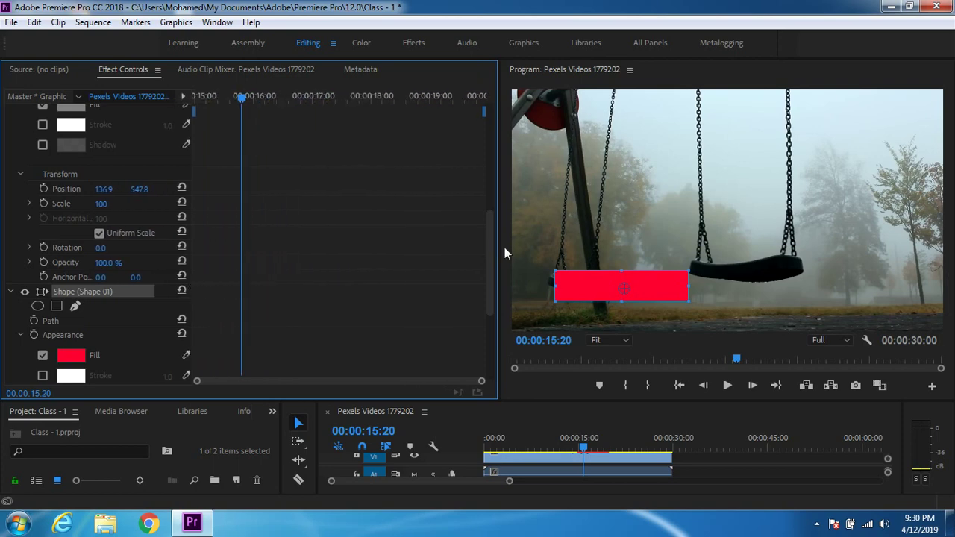
{"action": "scroll", "coordinate": [486, 255], "scroll_direction": "up", "scroll_amount": 5}
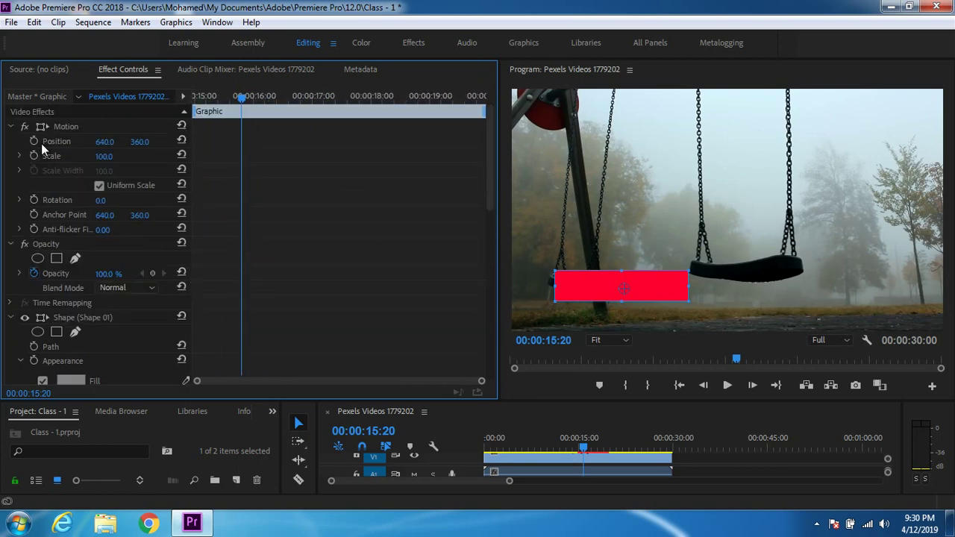
{"action": "left_click", "coordinate": [66, 164]}
Enlarge the timeline and extend the Graphic clip on V2 to the end of the video clip.
{"action": "left_click_drag", "start_coordinate": [573, 403], "coordinate": [576, 295]}
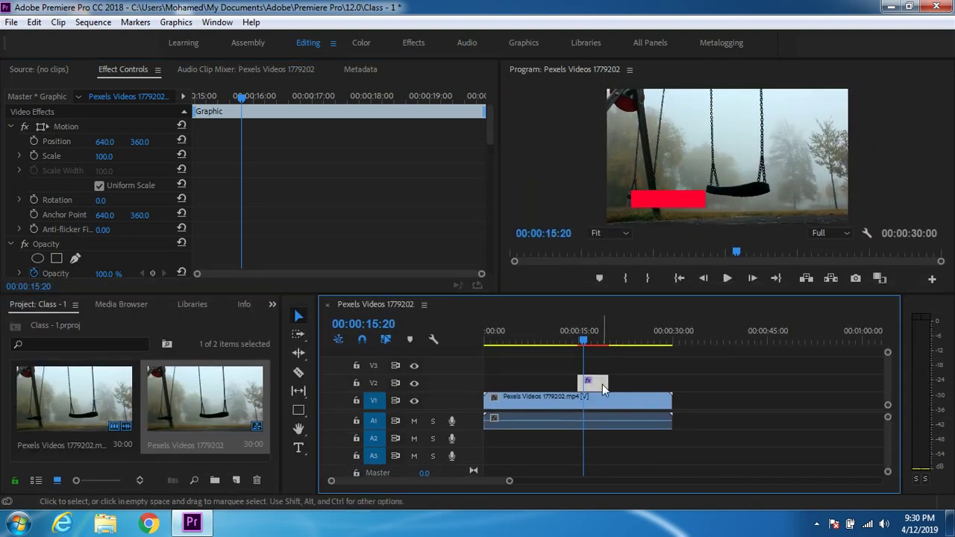
{"action": "left_click_drag", "start_coordinate": [605, 385], "coordinate": [671, 383]}
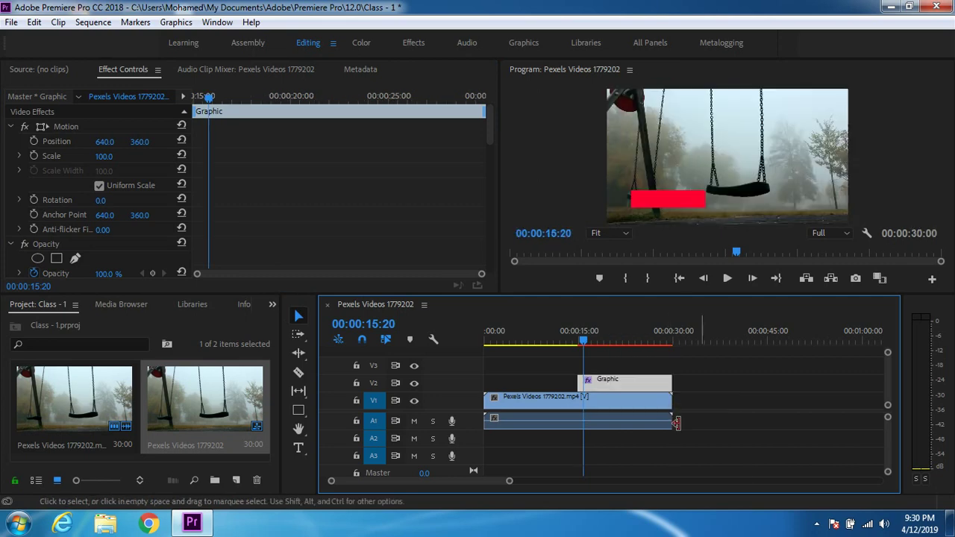
Start Position keyframing at the graphic's first frame, 00:00:14:24, with the horizontal position set to -348.
{"action": "left_click_drag", "start_coordinate": [585, 342], "coordinate": [580, 341]}
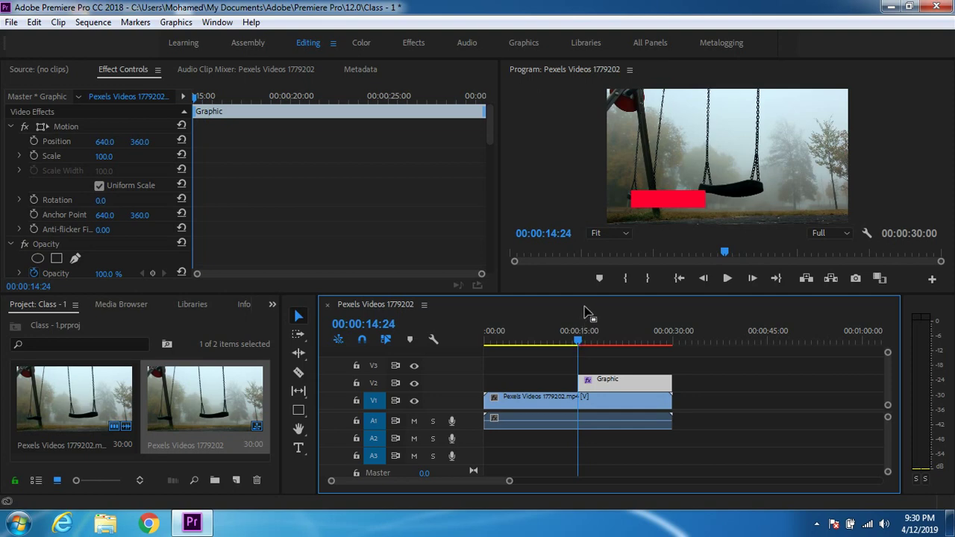
{"action": "left_click_drag", "start_coordinate": [581, 294], "coordinate": [594, 341]}
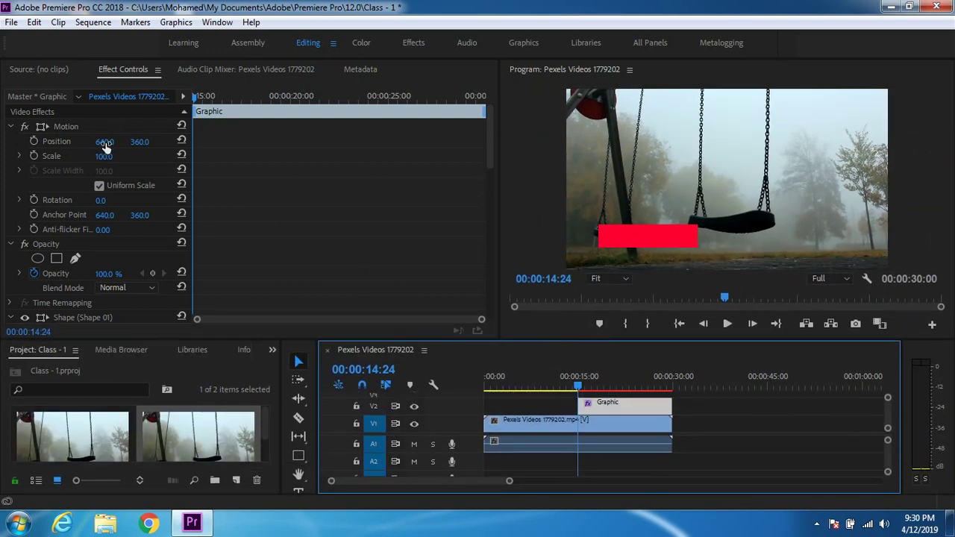
{"action": "left_click", "coordinate": [35, 142]}
{"action": "left_click_drag", "start_coordinate": [104, 142], "coordinate": [7, 142]}
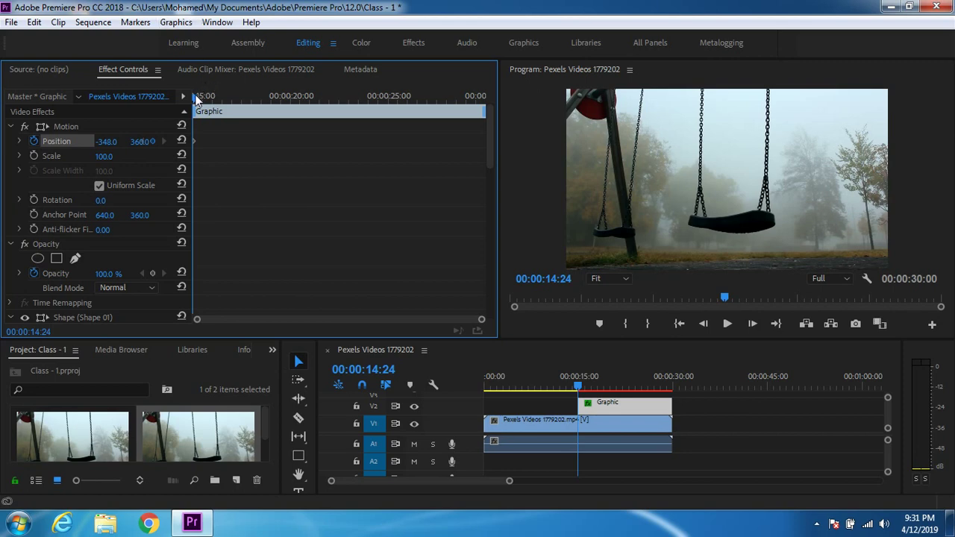
Add a Position keyframe near the graphic's end at 00:00:29:21 with the horizontal position set to 684.
{"action": "left_click_drag", "start_coordinate": [195, 97], "coordinate": [483, 147]}
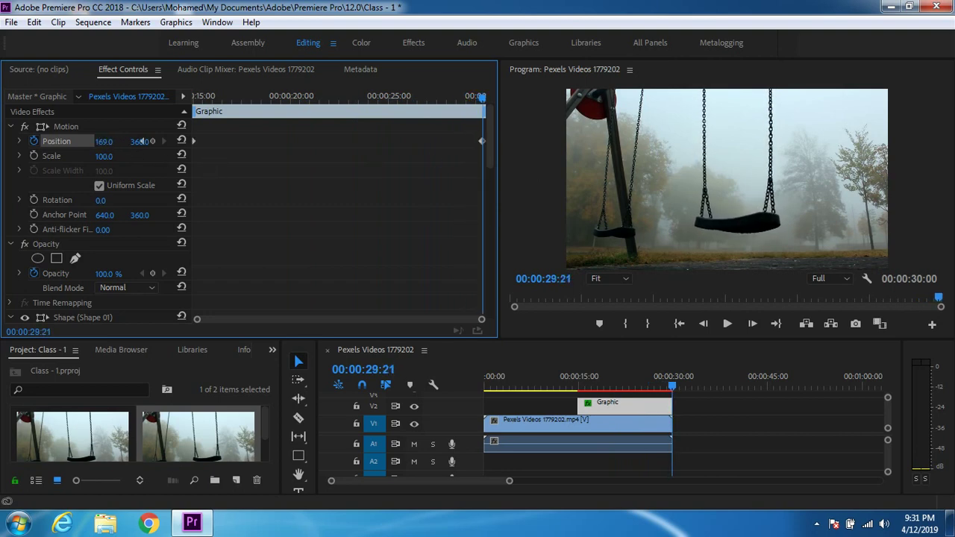
{"action": "left_click_drag", "start_coordinate": [104, 141], "coordinate": [297, 141]}
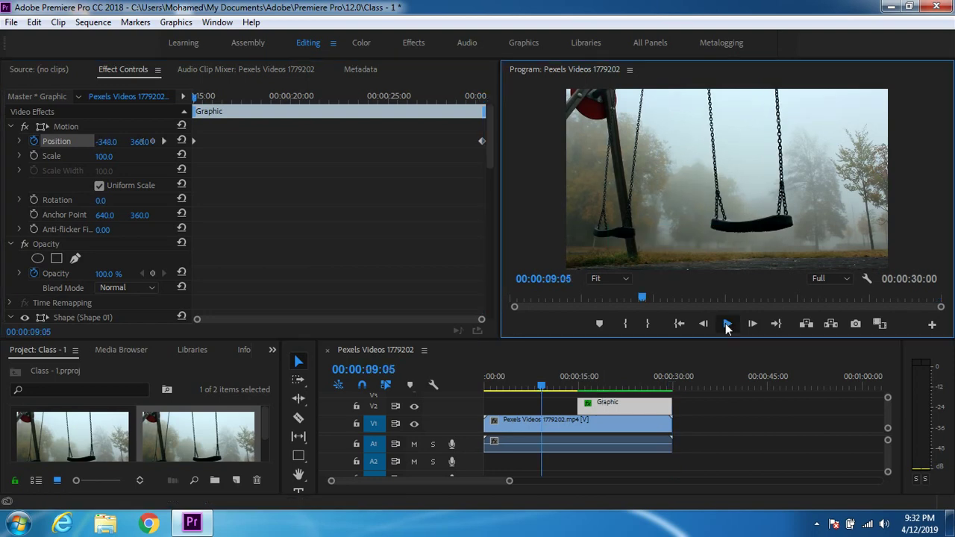
Play the sequence to preview the red rectangle sliding into the frame.
{"action": "left_click", "coordinate": [727, 325]}
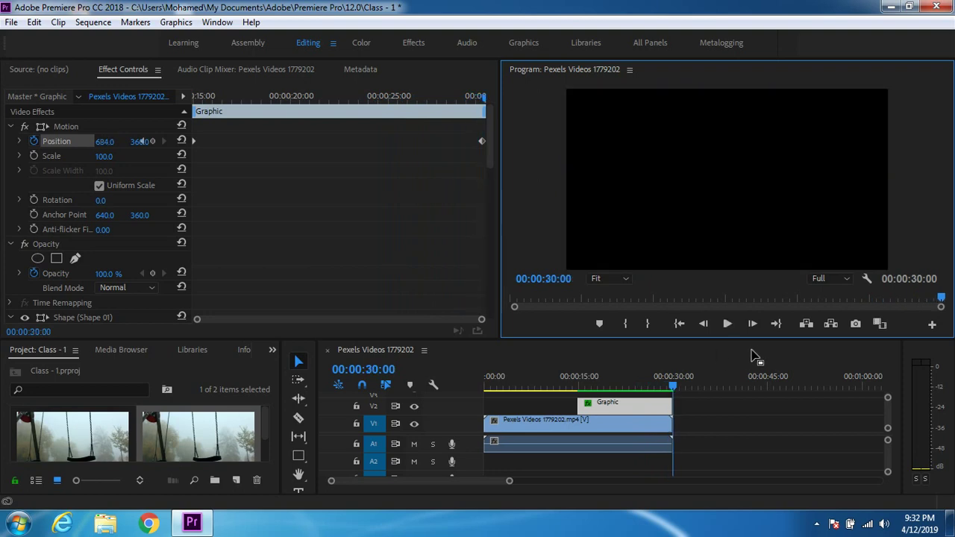
{"action": "left_click", "coordinate": [727, 324]}
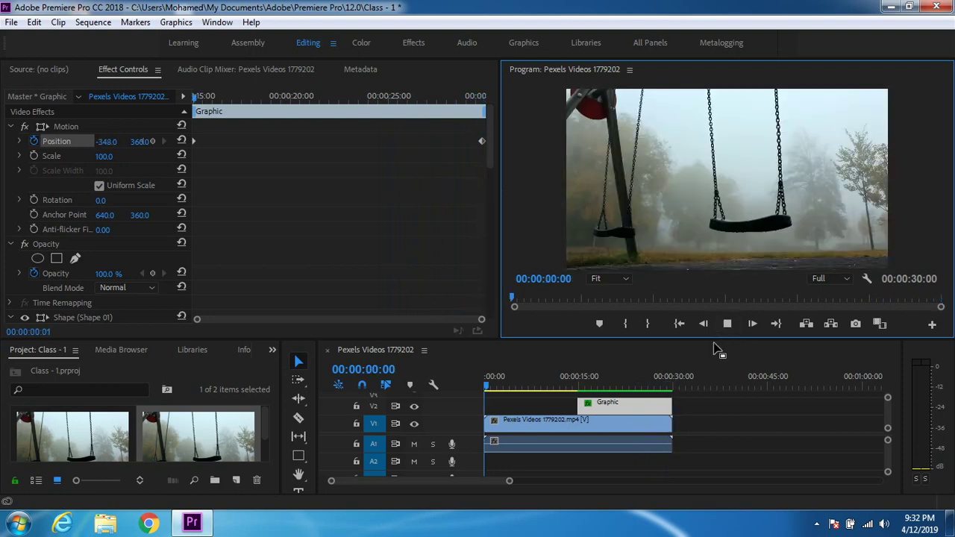
{"action": "left_click", "coordinate": [727, 324]}
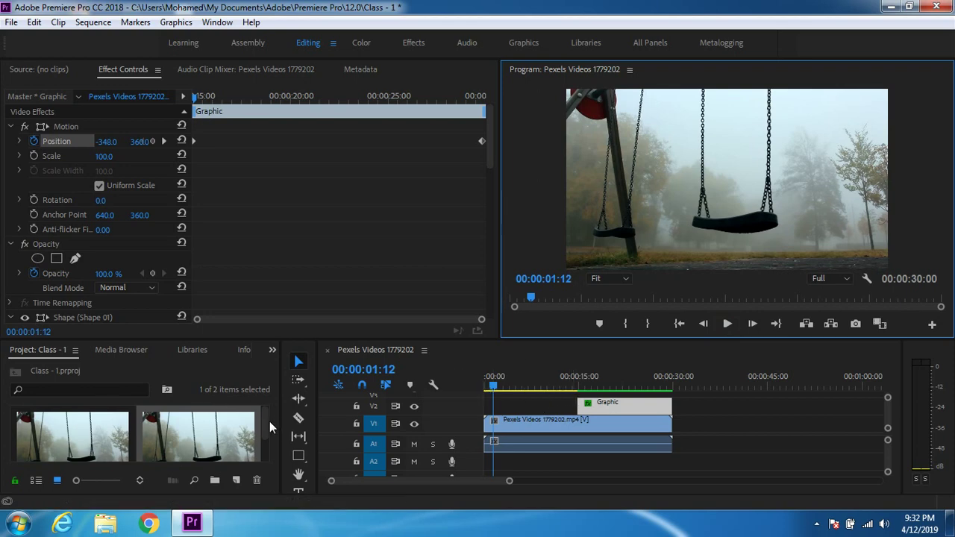
{"action": "left_click_drag", "start_coordinate": [264, 424], "coordinate": [262, 448]}
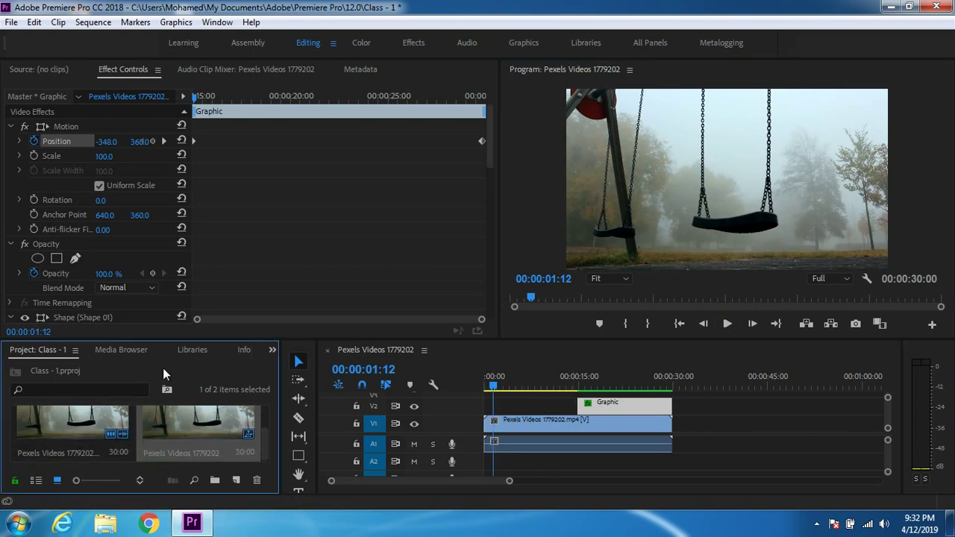
Create a legacy title named "Subscribe" with the default video settings and leave it empty.
{"action": "left_click", "coordinate": [11, 22]}
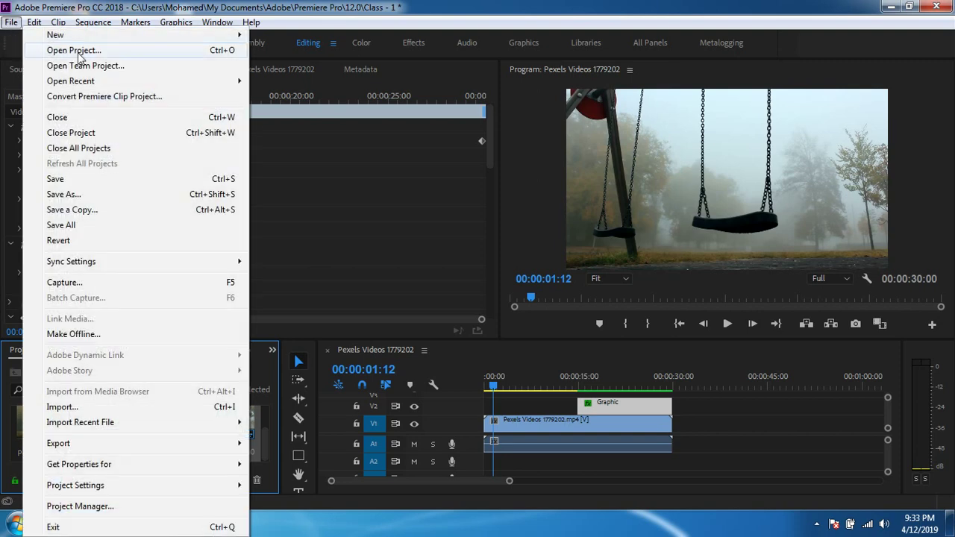
{"action": "mouse_move", "coordinate": [106, 37]}
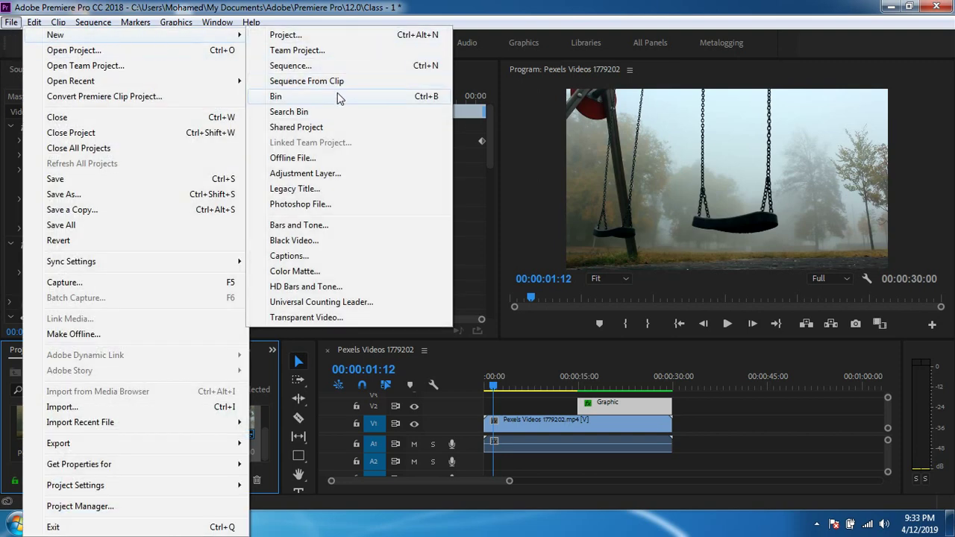
{"action": "left_click", "coordinate": [334, 189]}
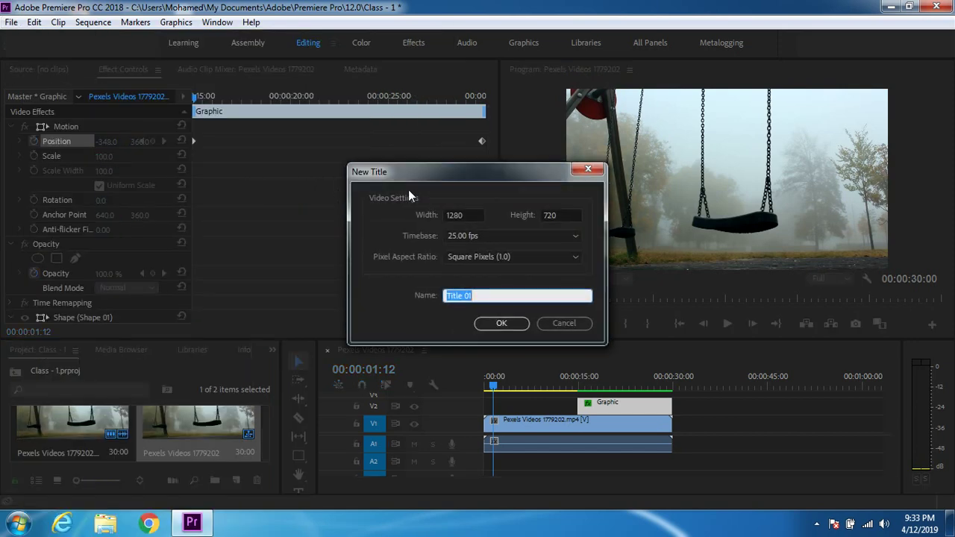
{"action": "left_click", "coordinate": [484, 296]}
{"action": "left_click_drag", "start_coordinate": [484, 296], "coordinate": [396, 308]}
{"action": "type", "text": "Subscribe"}
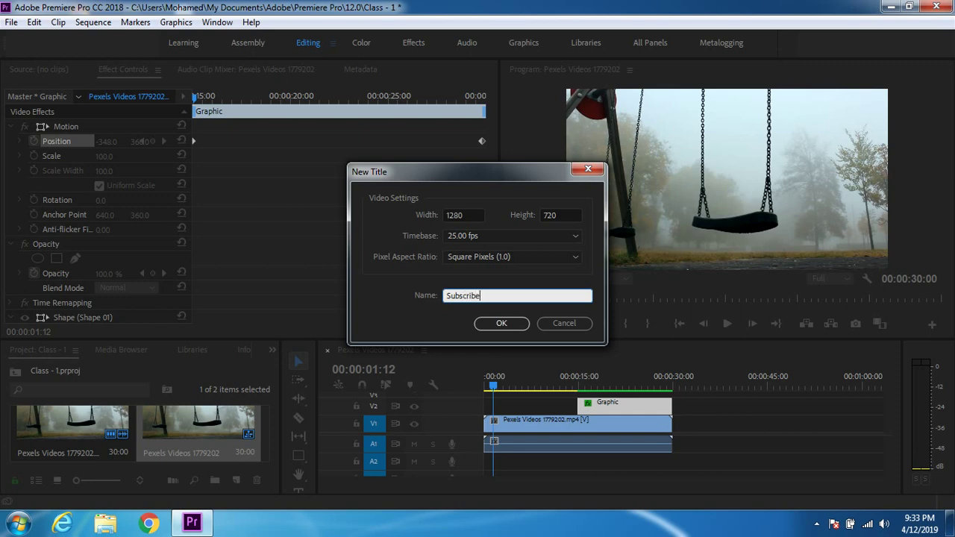
{"action": "key", "text": "Return"}
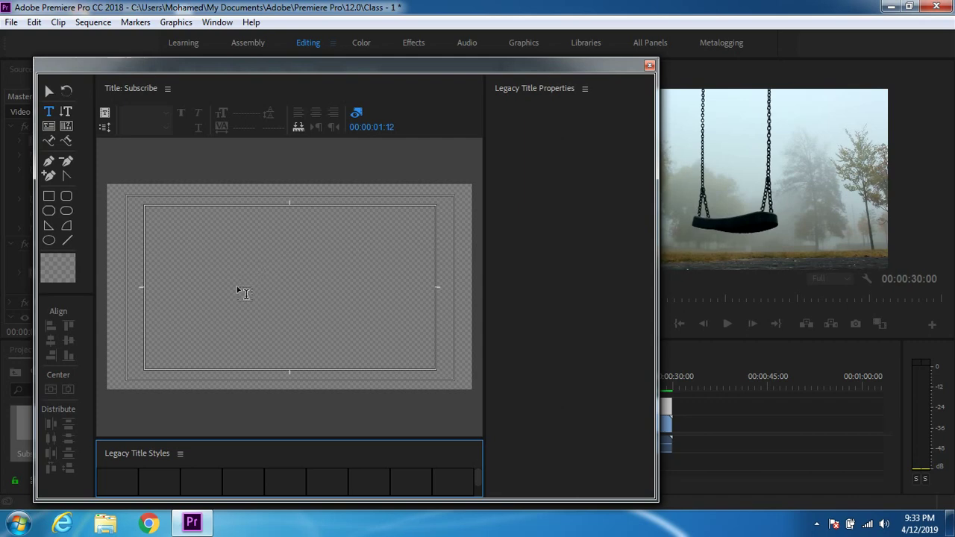
{"action": "key", "text": "Escape"}
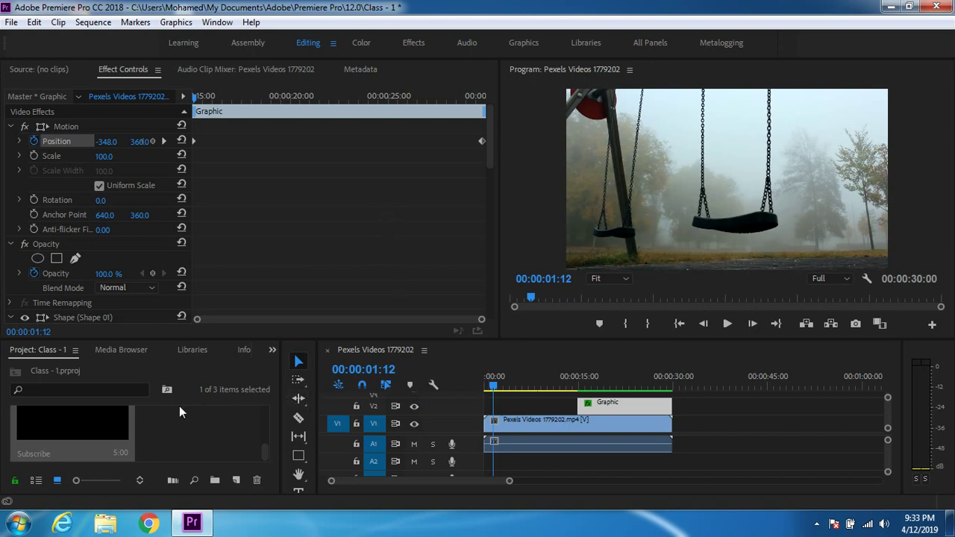
Reopen the Subscribe title and add the text "Subscribe" near the frame's centre in the Sakkal Majalla font.
{"action": "left_click", "coordinate": [103, 417]}
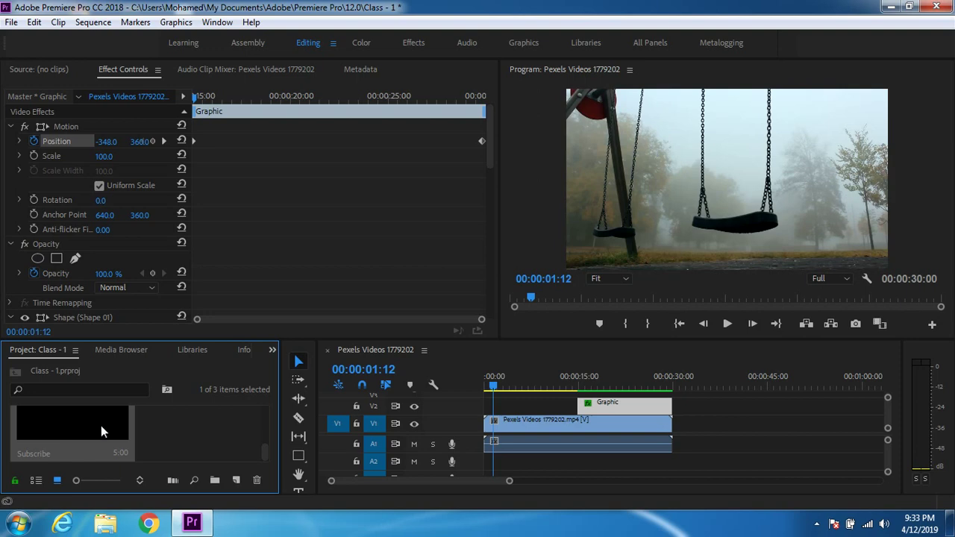
{"action": "double_click", "coordinate": [101, 425]}
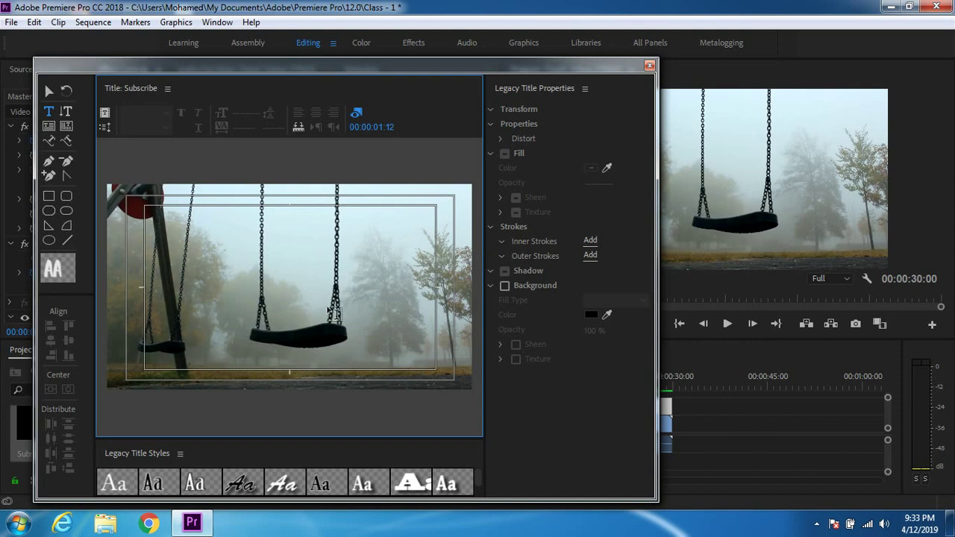
{"action": "left_click", "coordinate": [246, 288]}
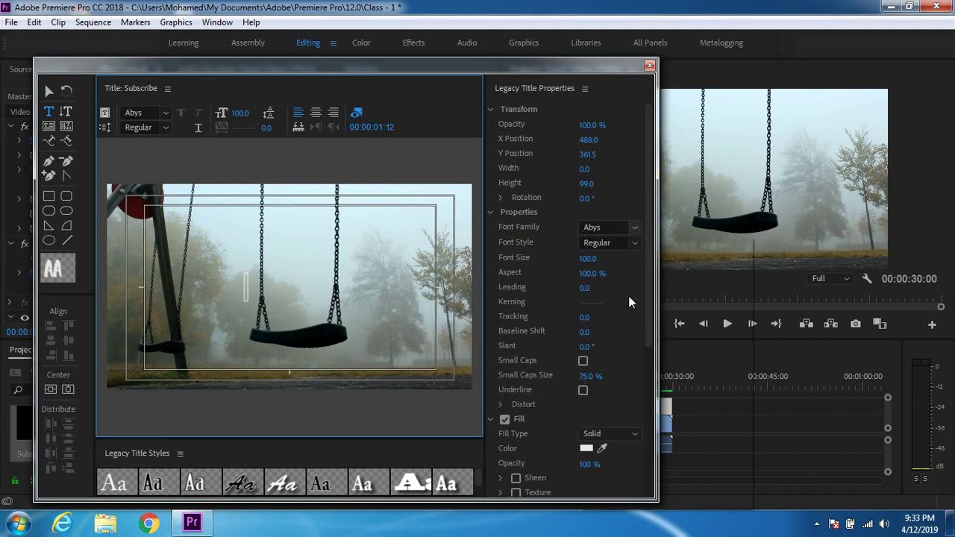
{"action": "left_click", "coordinate": [627, 228]}
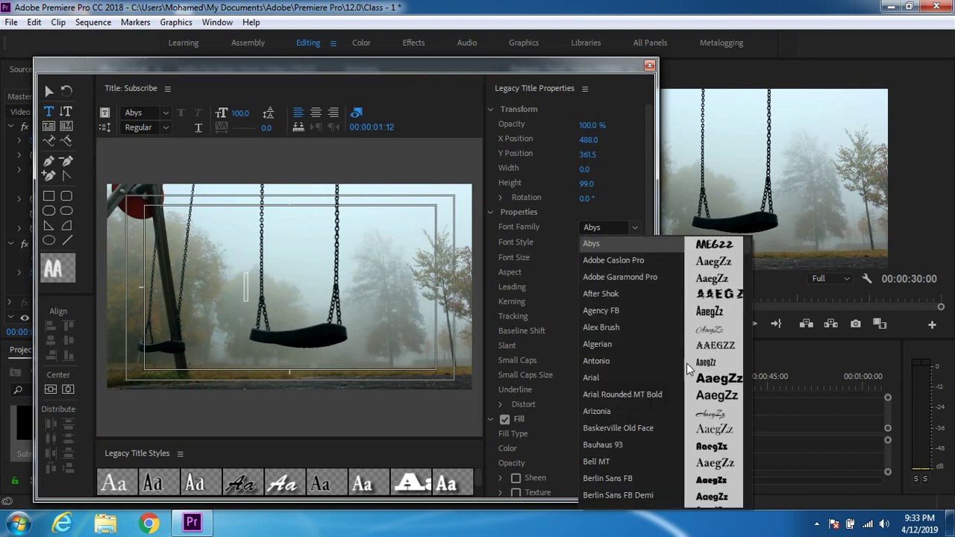
{"action": "left_click", "coordinate": [631, 363]}
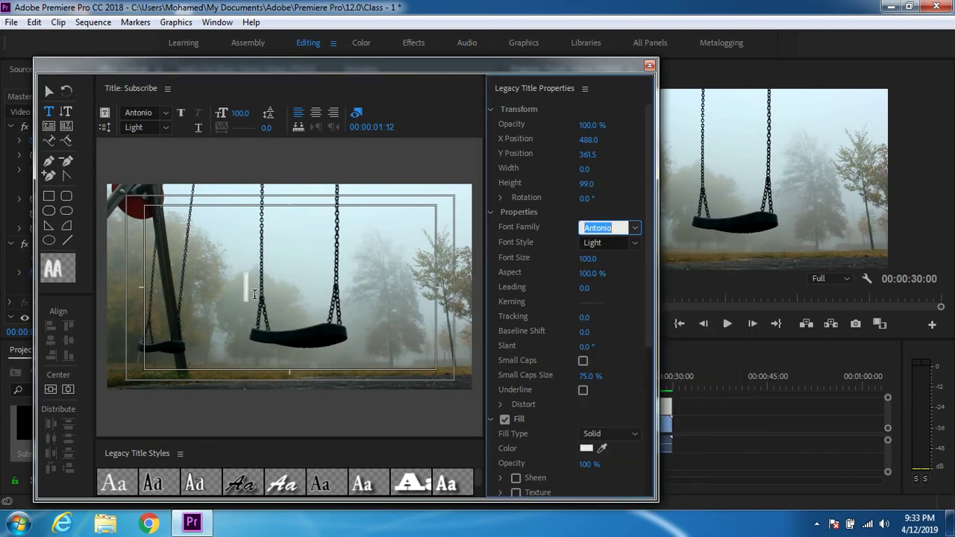
{"action": "type", "text": "Sakkal Ma..."}
{"action": "left_click", "coordinate": [244, 288]}
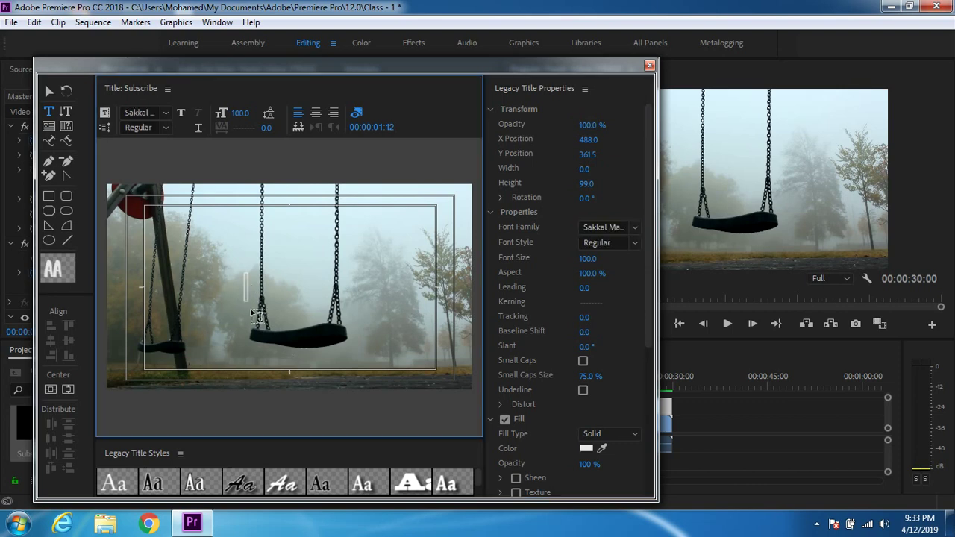
{"action": "type", "text": "Su"}
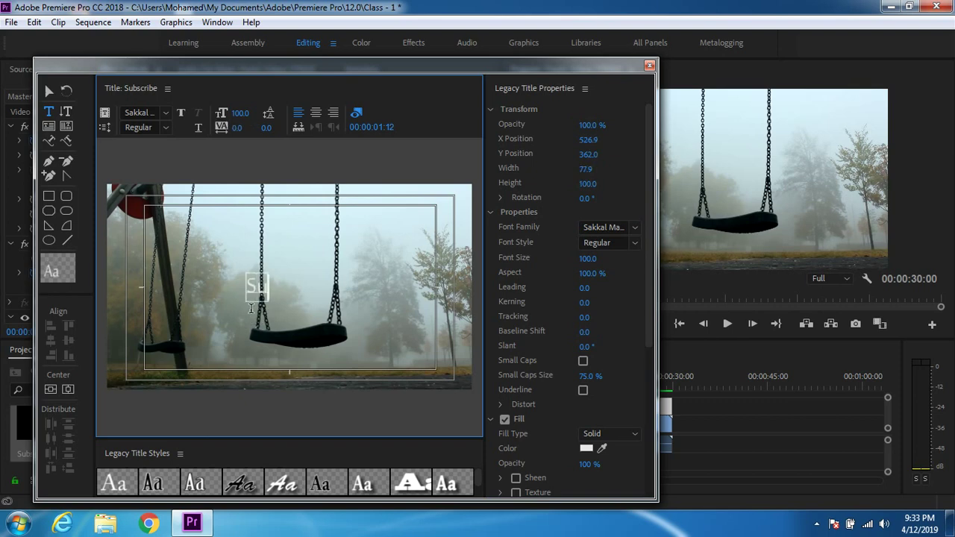
{"action": "type", "text": "bscribe"}
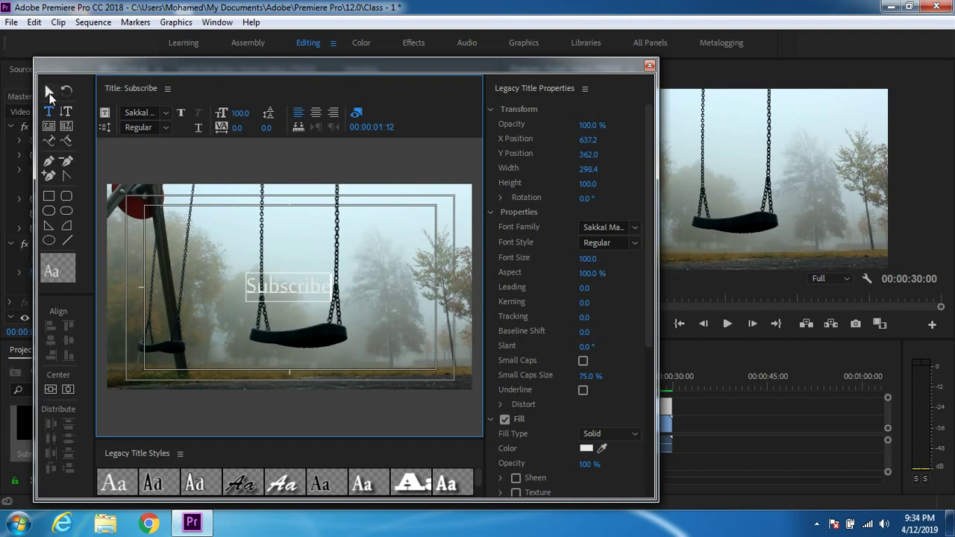
With the sequence at 00:00:22:12 as backdrop, move the title text onto the red rectangle at about X 320, Y 588.
{"action": "left_click", "coordinate": [49, 92]}
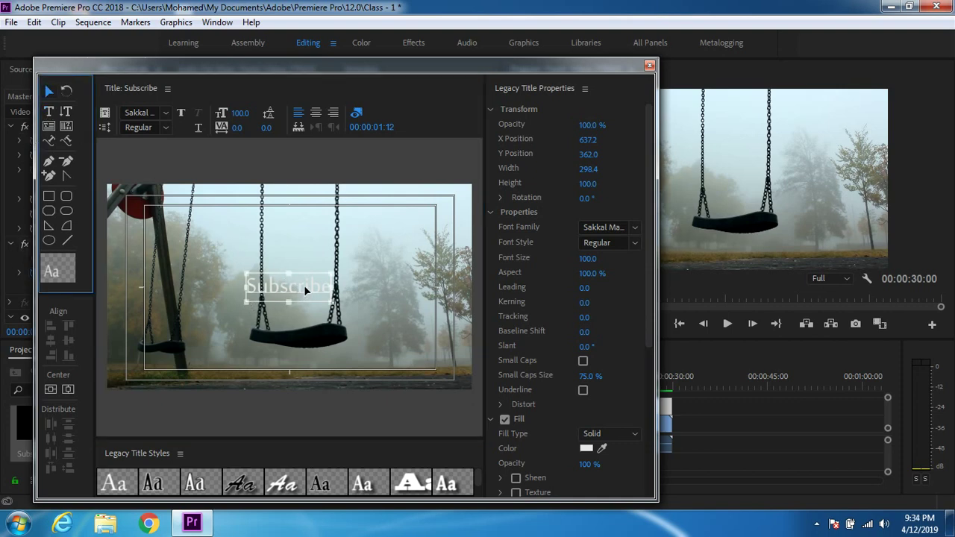
{"action": "left_click_drag", "start_coordinate": [303, 285], "coordinate": [303, 298]}
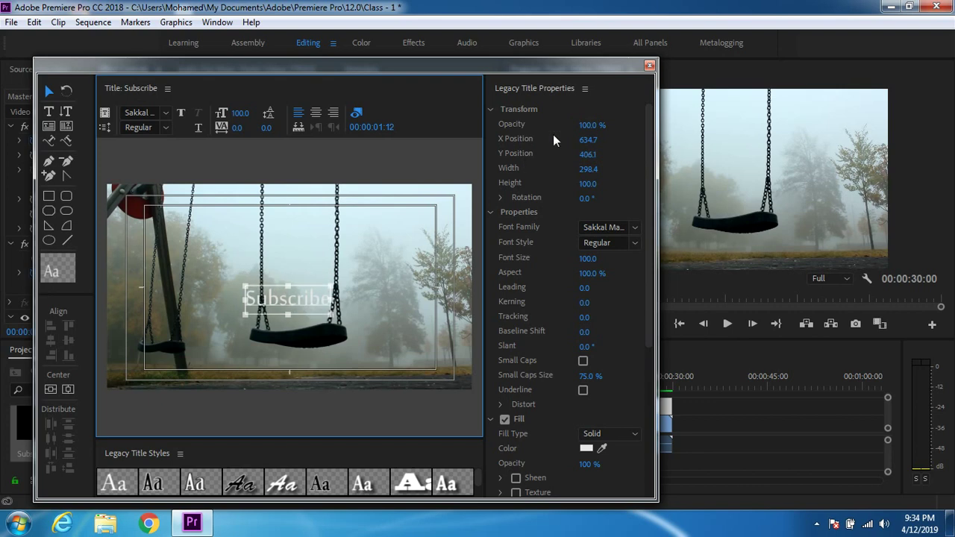
{"action": "left_click", "coordinate": [649, 65]}
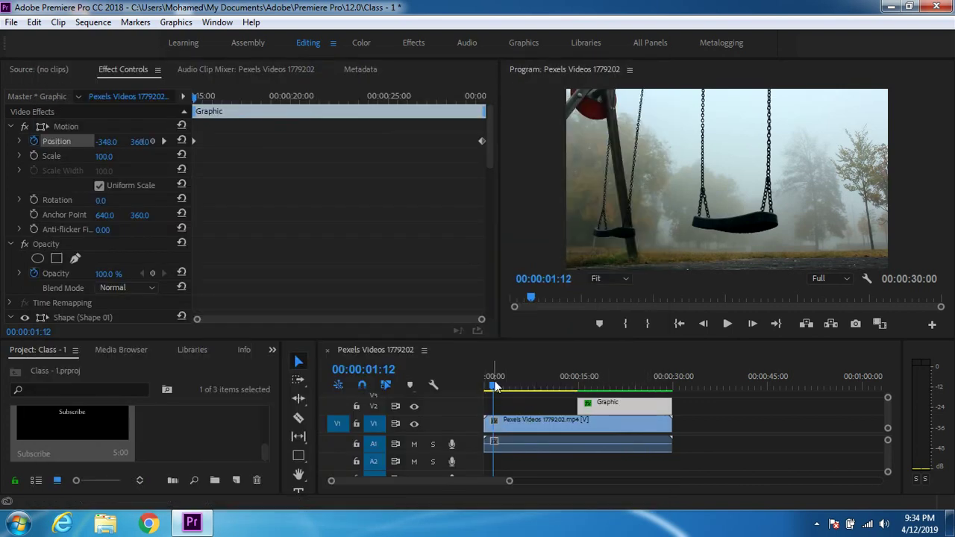
{"action": "left_click_drag", "start_coordinate": [494, 386], "coordinate": [656, 404]}
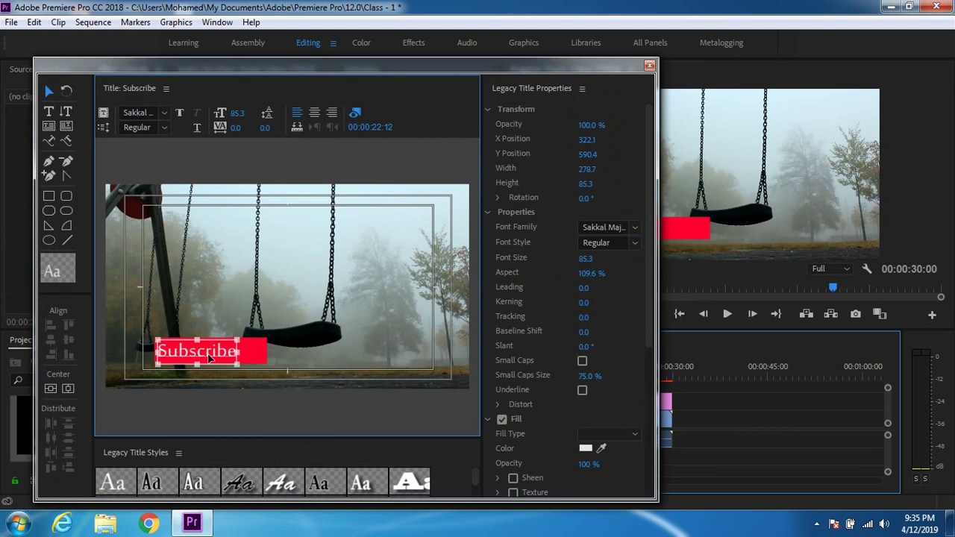
{"action": "left_click_drag", "start_coordinate": [210, 359], "coordinate": [208, 358]}
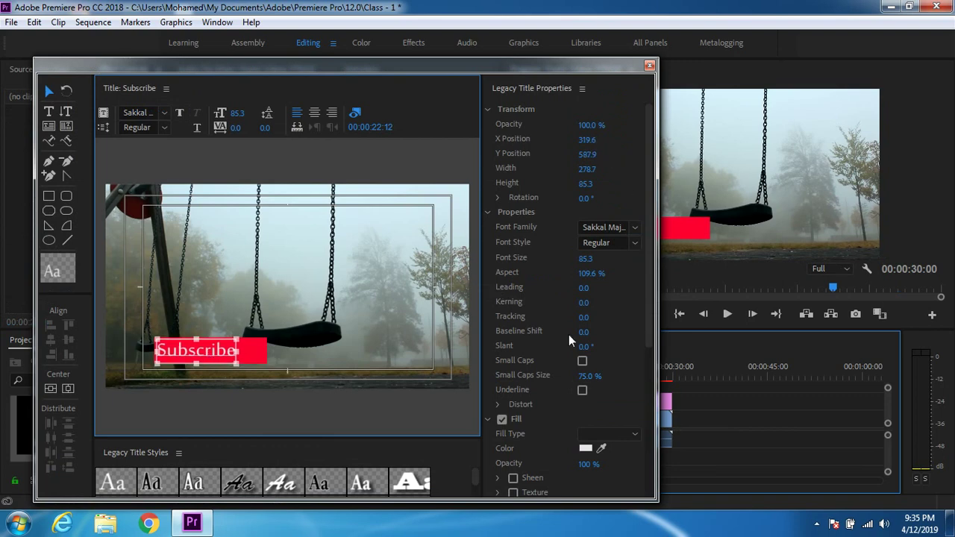
{"action": "left_click", "coordinate": [648, 66]}
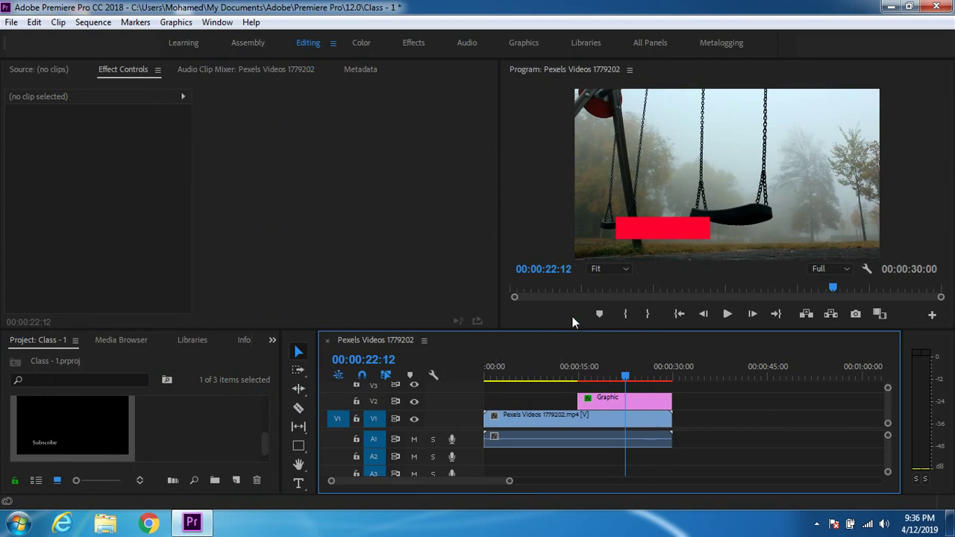
Enlarge the timeline and place the Subscribe title on V3 above the Graphic clip, aligned to the end of the video, and select it.
{"action": "left_click_drag", "start_coordinate": [567, 330], "coordinate": [567, 298]}
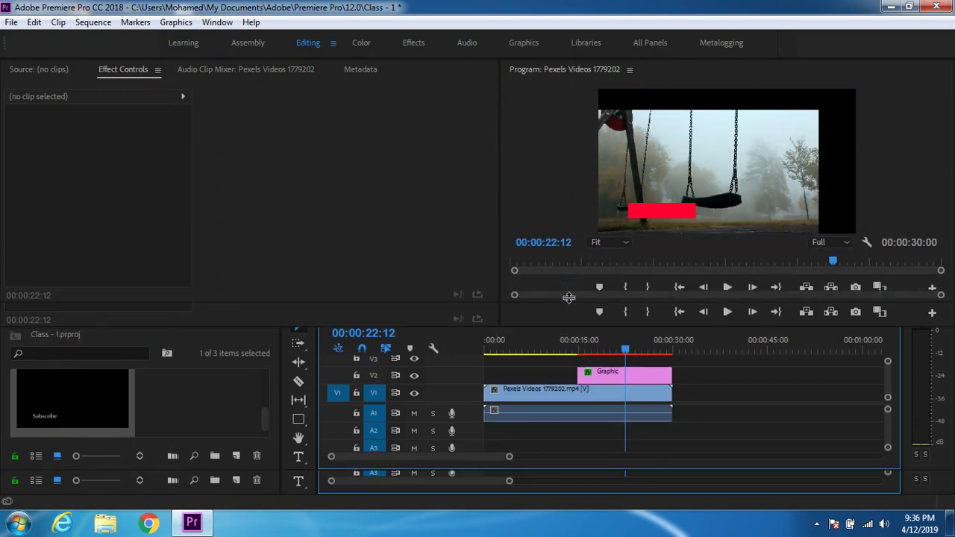
{"action": "left_click_drag", "start_coordinate": [117, 383], "coordinate": [613, 369]}
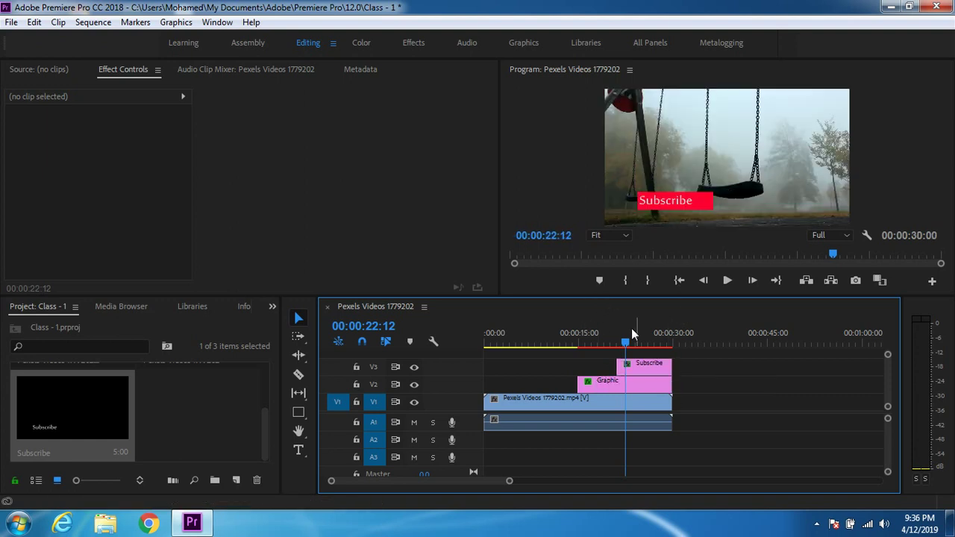
{"action": "left_click", "coordinate": [634, 364]}
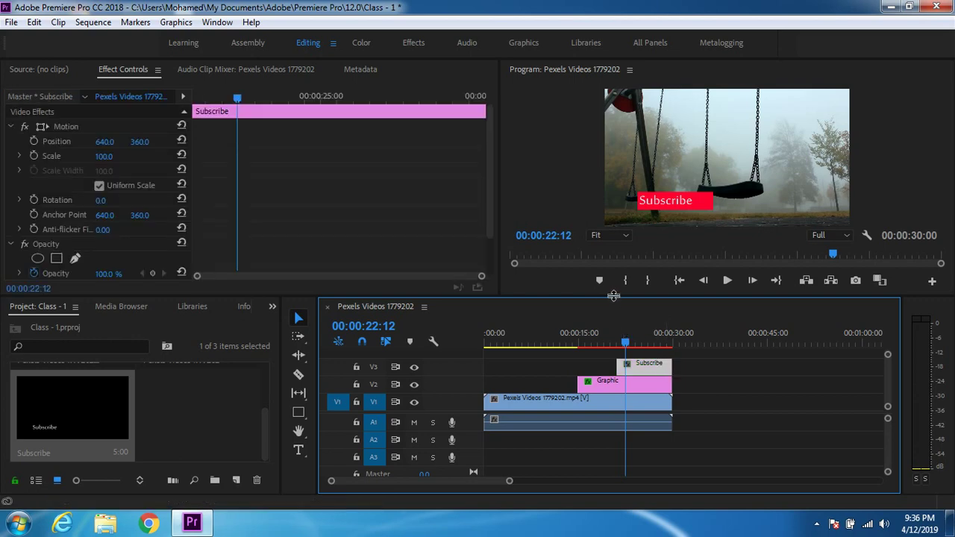
Temporarily enlarge the program preview to check how the Subscribe text sits on the red rectangle.
{"action": "left_click_drag", "start_coordinate": [608, 304], "coordinate": [608, 362]}
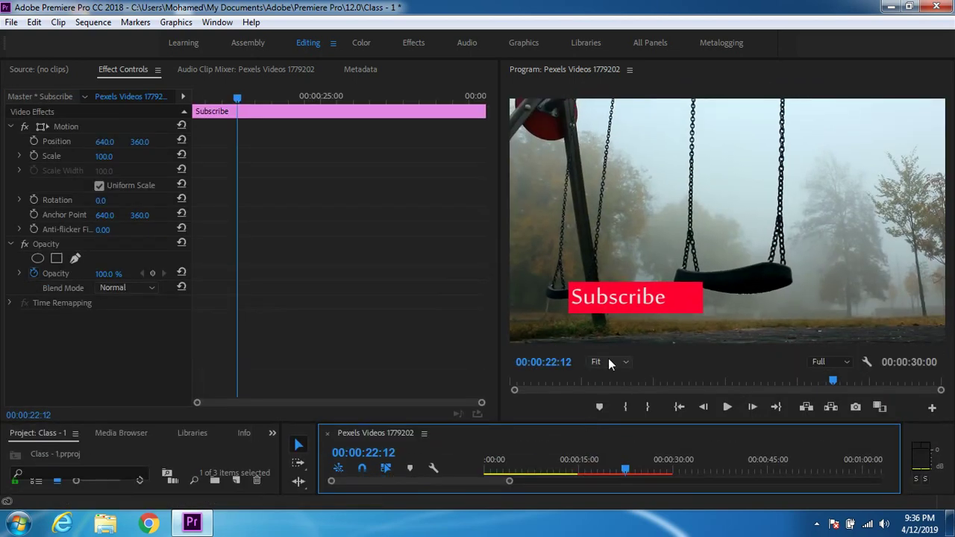
{"action": "left_click", "coordinate": [612, 304]}
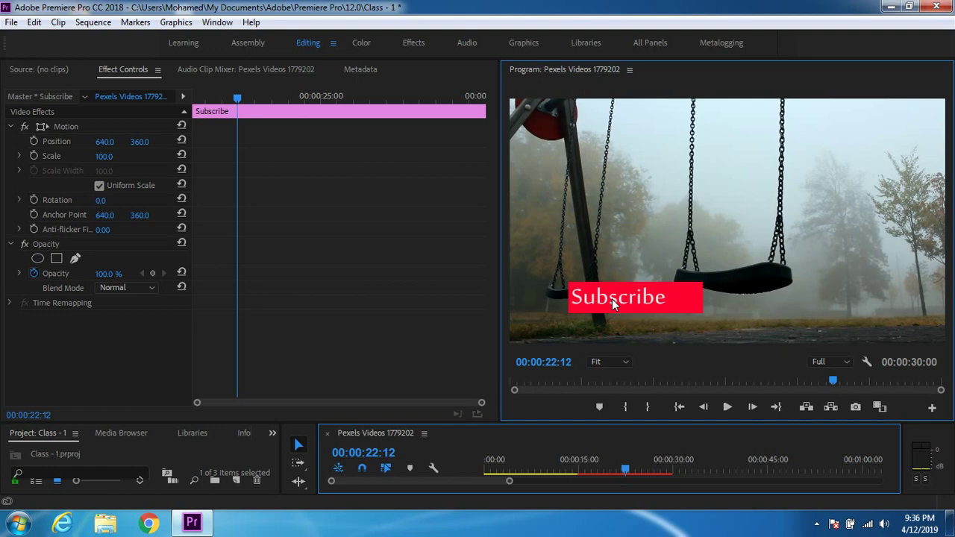
{"action": "left_click", "coordinate": [612, 304]}
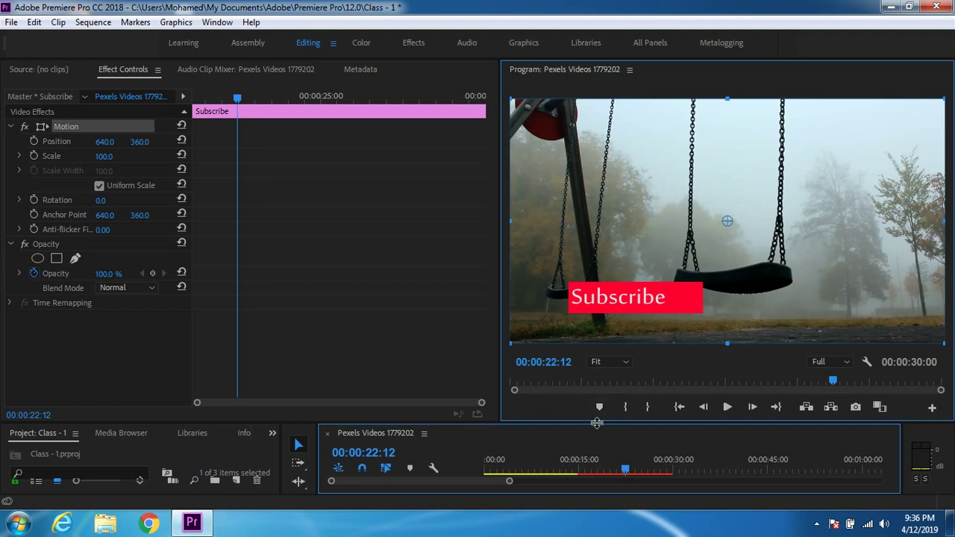
{"action": "left_click_drag", "start_coordinate": [598, 423], "coordinate": [619, 293]}
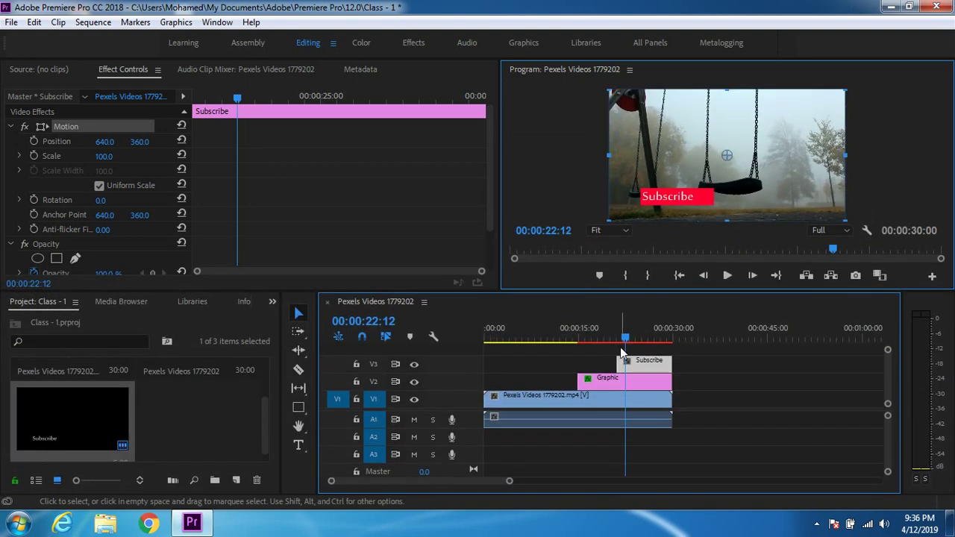
Start Position keyframing at the Subscribe clip's first frame, 00:00:21:03, with the horizontal position set to 2733.
{"action": "left_click_drag", "start_coordinate": [626, 335], "coordinate": [628, 363]}
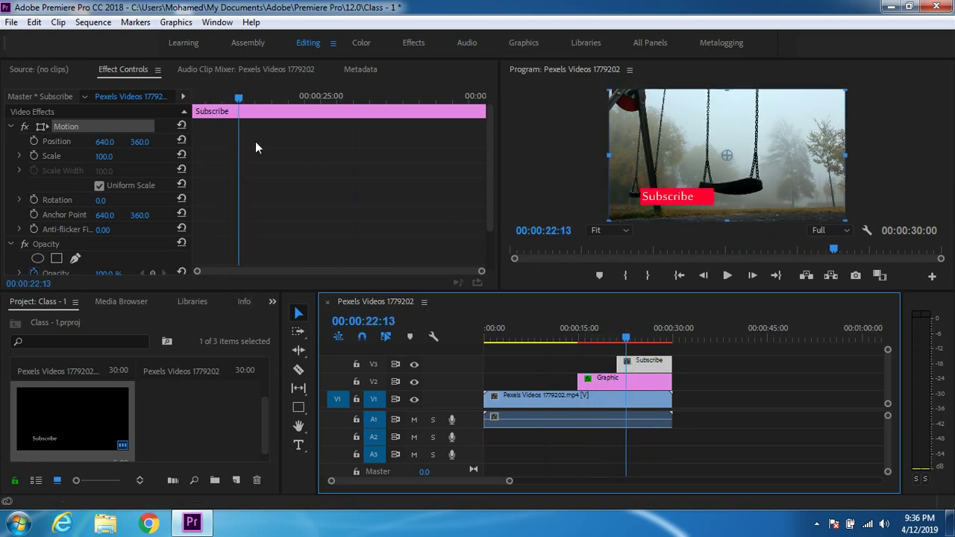
{"action": "left_click_drag", "start_coordinate": [246, 110], "coordinate": [208, 153]}
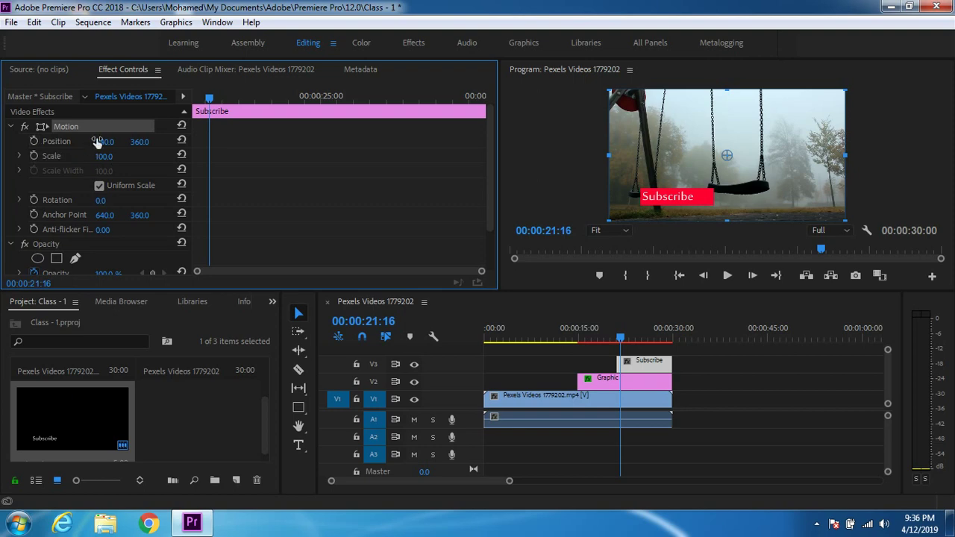
{"action": "left_click_drag", "start_coordinate": [209, 105], "coordinate": [186, 110]}
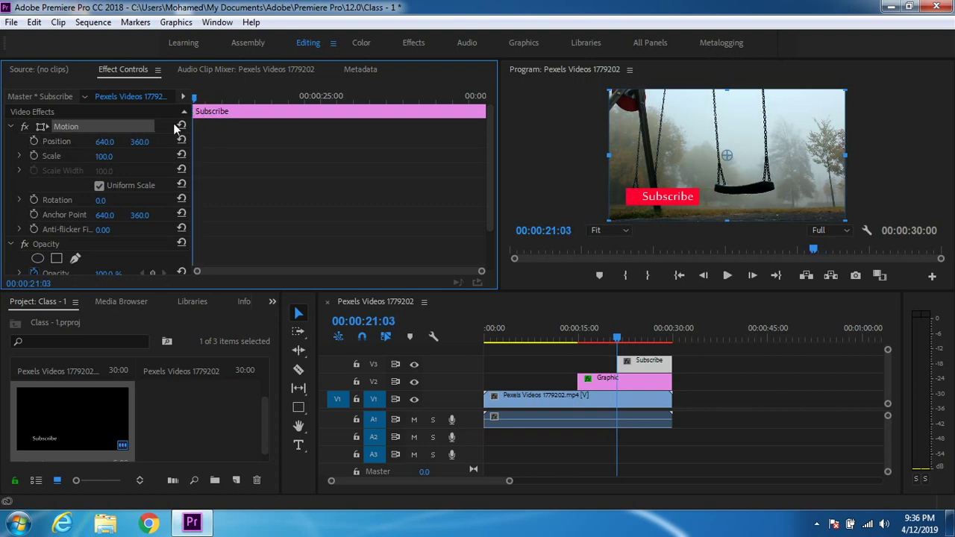
{"action": "left_click", "coordinate": [35, 141]}
{"action": "left_click_drag", "start_coordinate": [105, 142], "coordinate": [198, 141]}
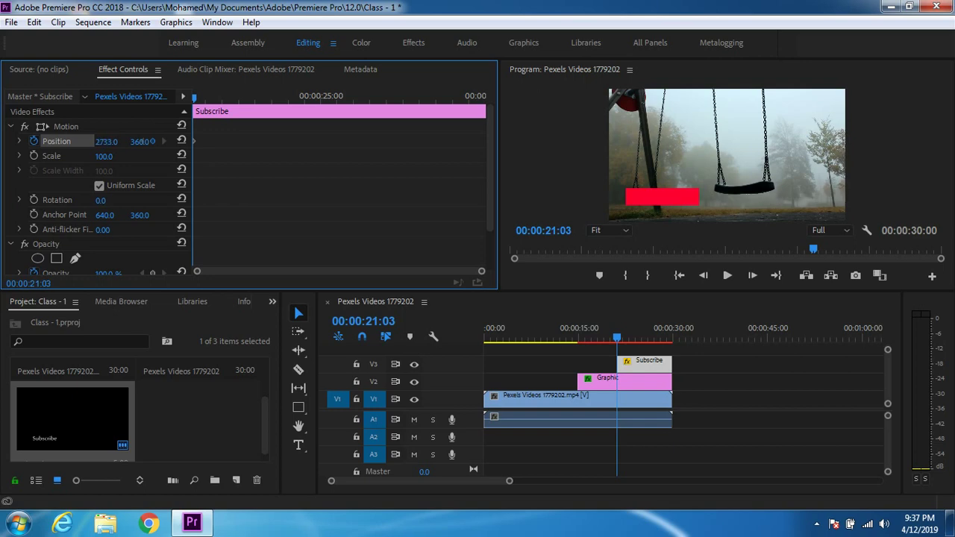
Add a Position keyframe to the Subscribe clip at 00:00:27:06 with the horizontal position set to 643.
{"action": "left_click_drag", "start_coordinate": [196, 101], "coordinate": [397, 102]}
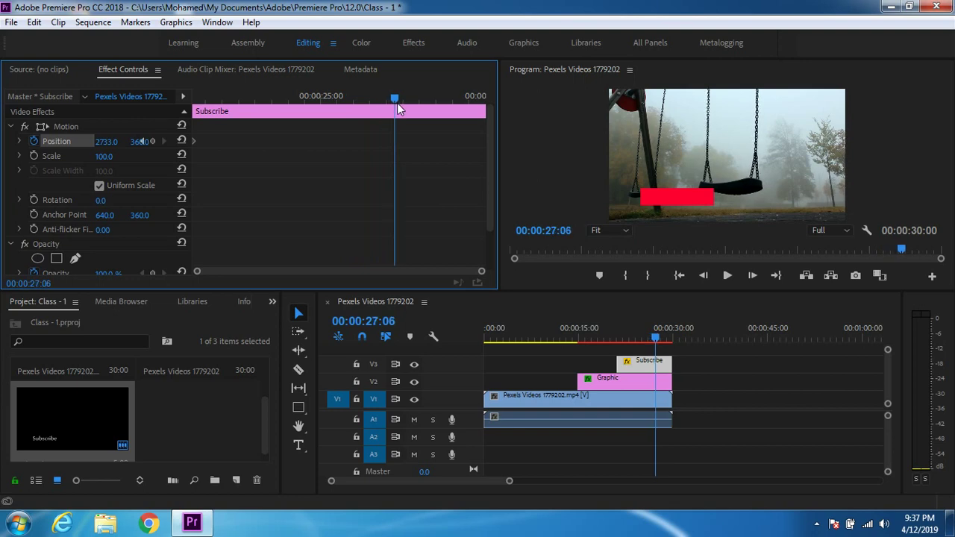
{"action": "left_click_drag", "start_coordinate": [111, 142], "coordinate": [103, 142]}
{"action": "left_click_drag", "start_coordinate": [105, 142], "coordinate": [139, 141]}
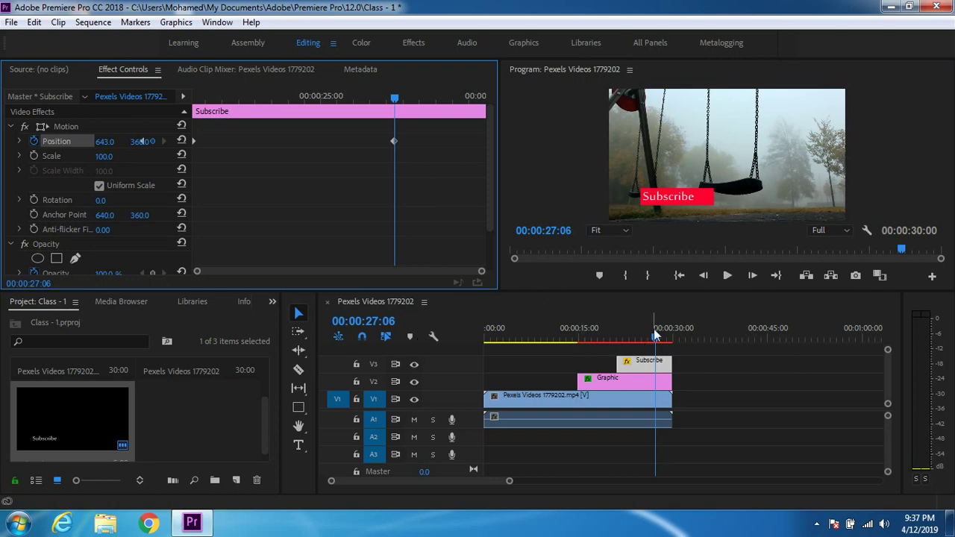
{"action": "left_click", "coordinate": [817, 525]}
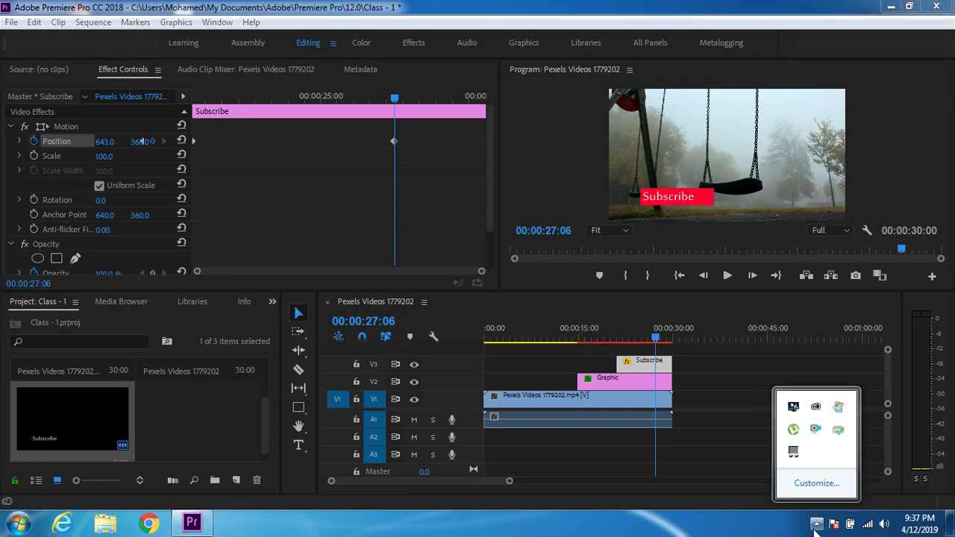
{"action": "left_click", "coordinate": [821, 489]}
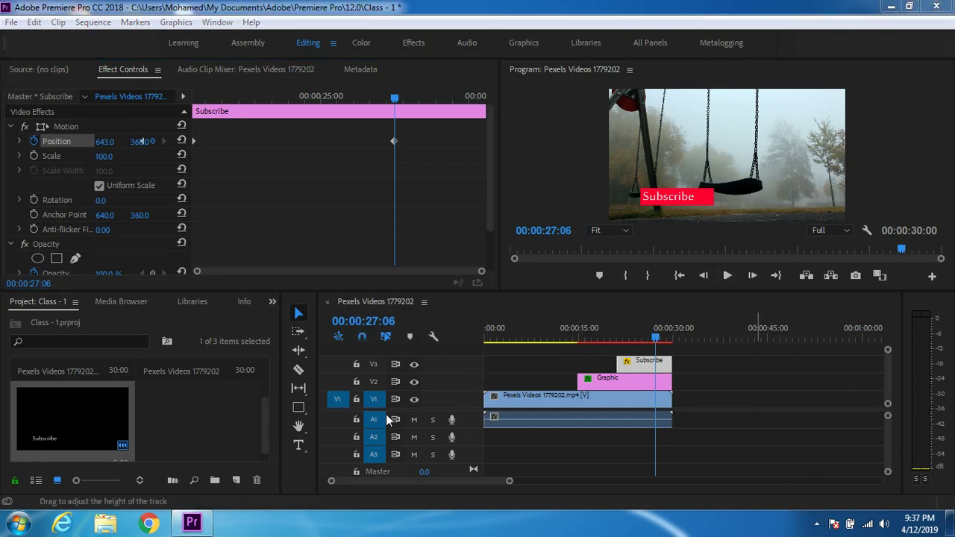
Play the sequence from just before the Graphic clip to check how the red rectangle and Subscribe title slide in.
{"action": "left_click", "coordinate": [567, 332]}
{"action": "key", "text": "space"}
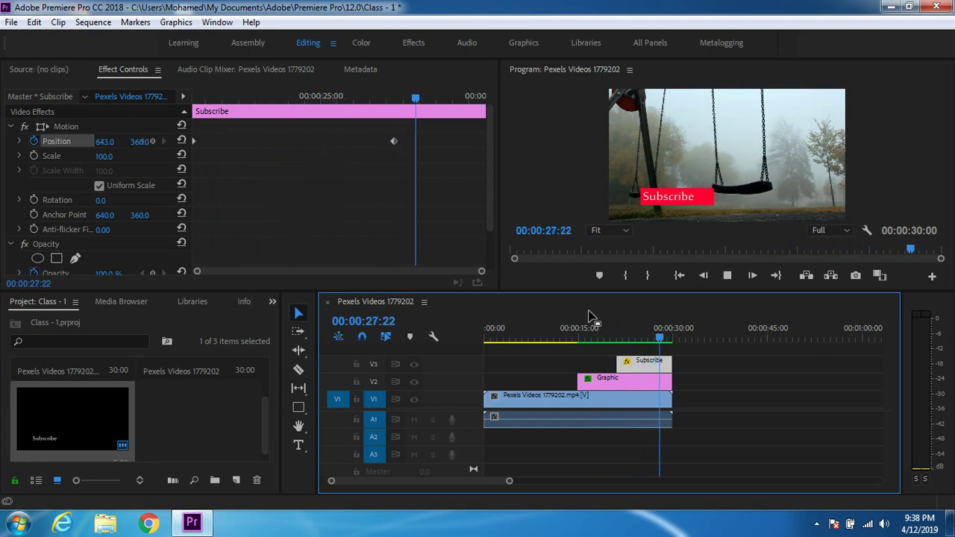
{"action": "left_click", "coordinate": [728, 276]}
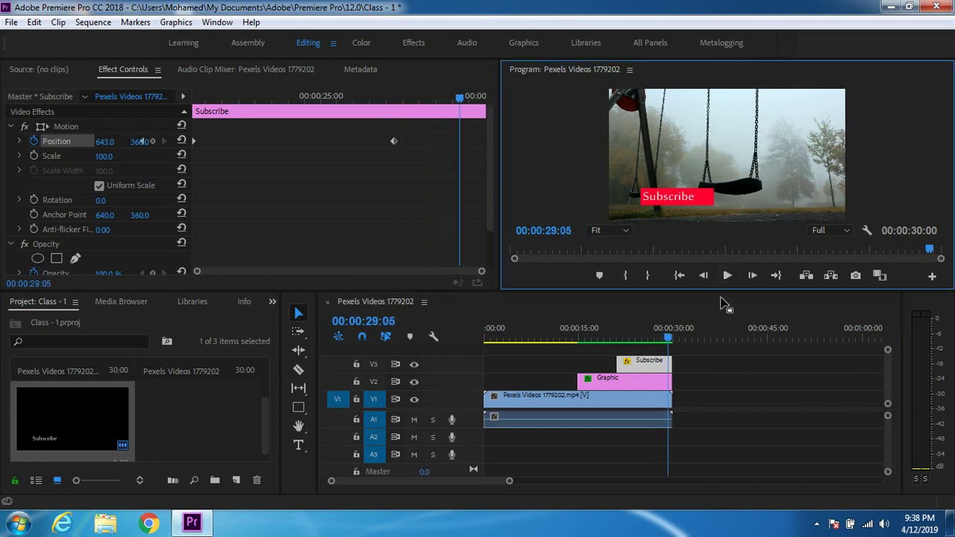
Import the images notification (1) and select from the Downloads folder into the project.
{"action": "double_click", "coordinate": [218, 423]}
{"action": "left_click", "coordinate": [417, 149]}
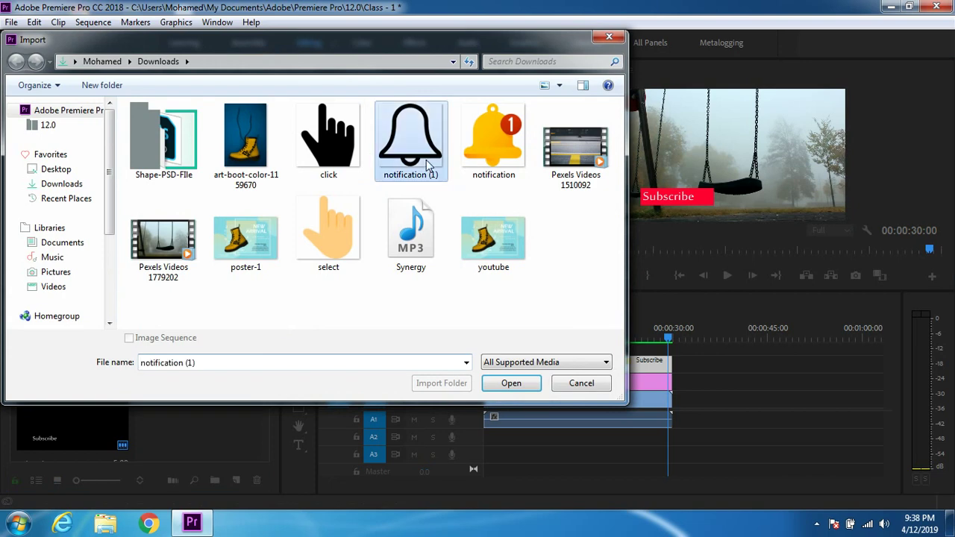
{"action": "left_click", "coordinate": [326, 237], "text": "shift"}
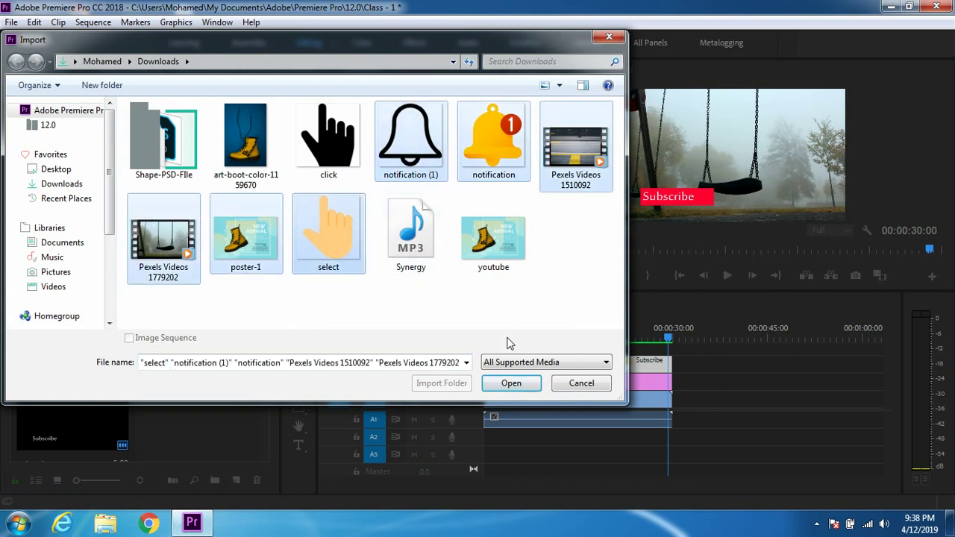
{"action": "left_click", "coordinate": [246, 237], "text": "ctrl"}
{"action": "left_click", "coordinate": [163, 246], "text": "ctrl"}
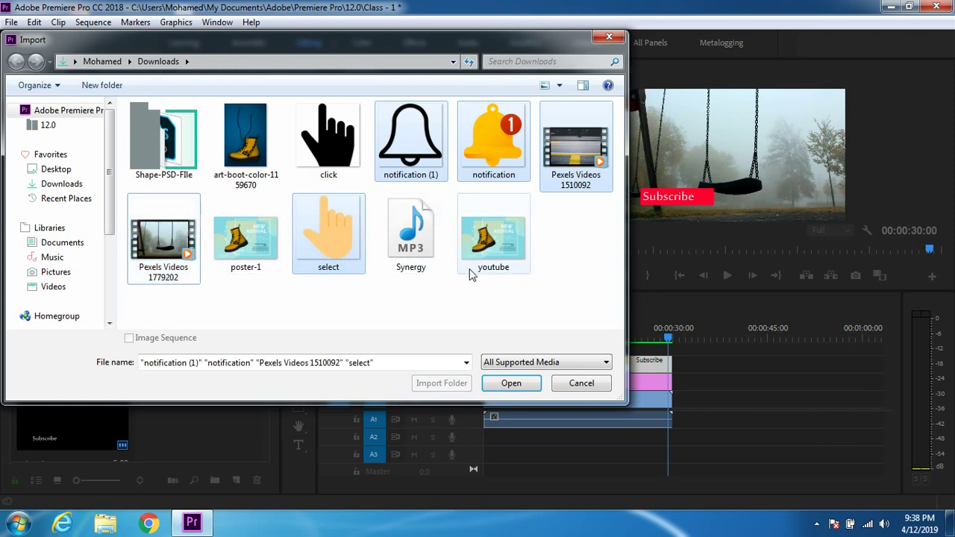
{"action": "left_click", "coordinate": [507, 160], "text": "ctrl"}
{"action": "left_click", "coordinate": [575, 149], "text": "ctrl"}
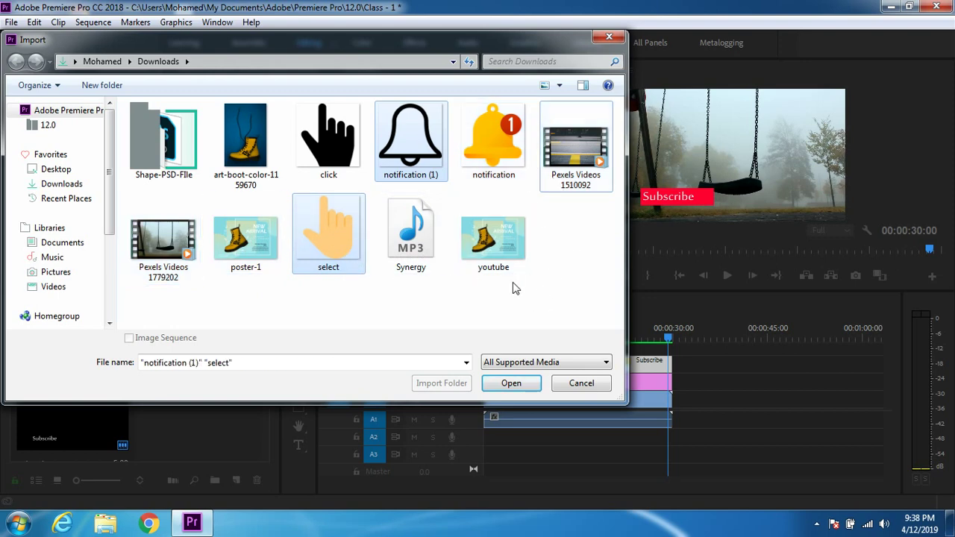
{"action": "left_click", "coordinate": [514, 383]}
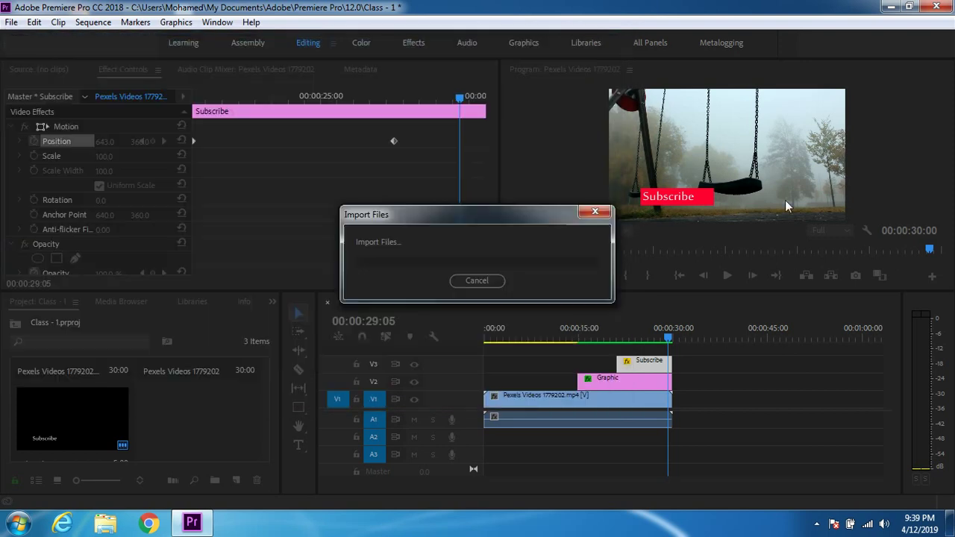
Open the imported notification (1).png in the source monitor to inspect the image.
{"action": "left_click", "coordinate": [202, 405]}
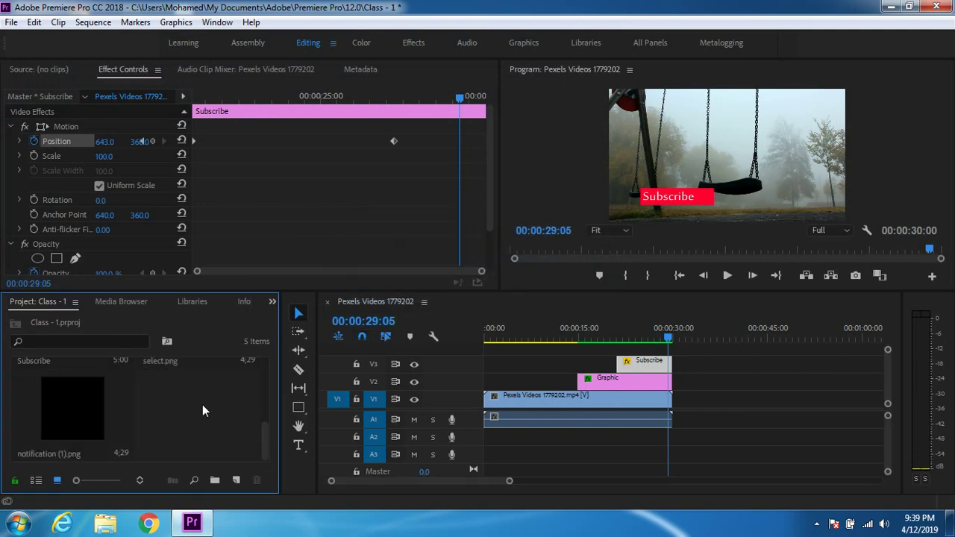
{"action": "mouse_move", "coordinate": [267, 419]}
{"action": "left_mouse_down"}
{"action": "mouse_move", "coordinate": [278, 362]}
{"action": "mouse_move", "coordinate": [277, 429]}
{"action": "left_mouse_up"}
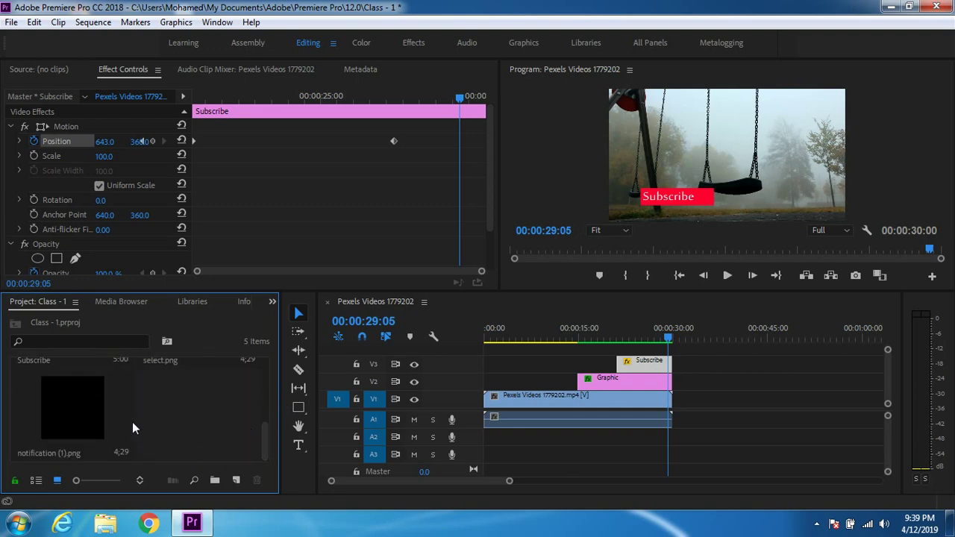
{"action": "left_click", "coordinate": [106, 420]}
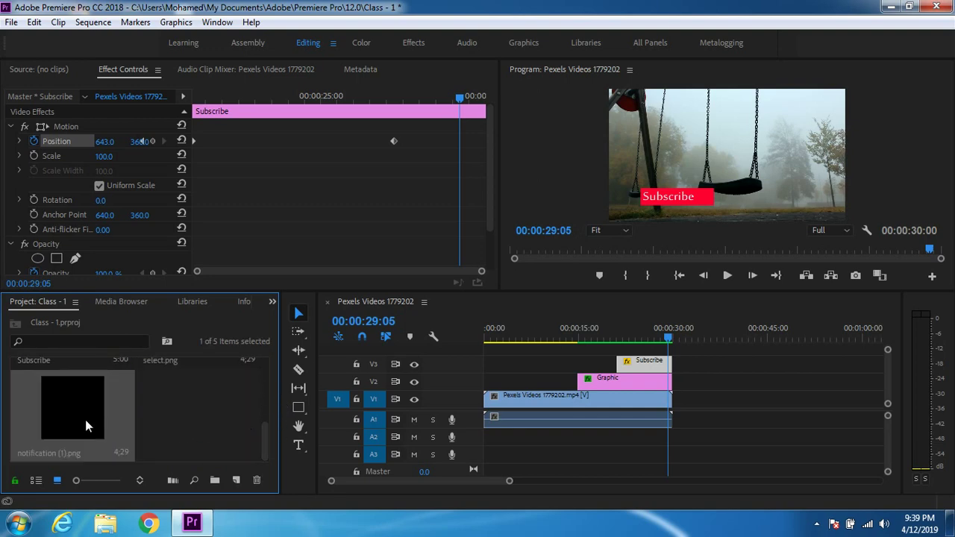
{"action": "double_click", "coordinate": [85, 419]}
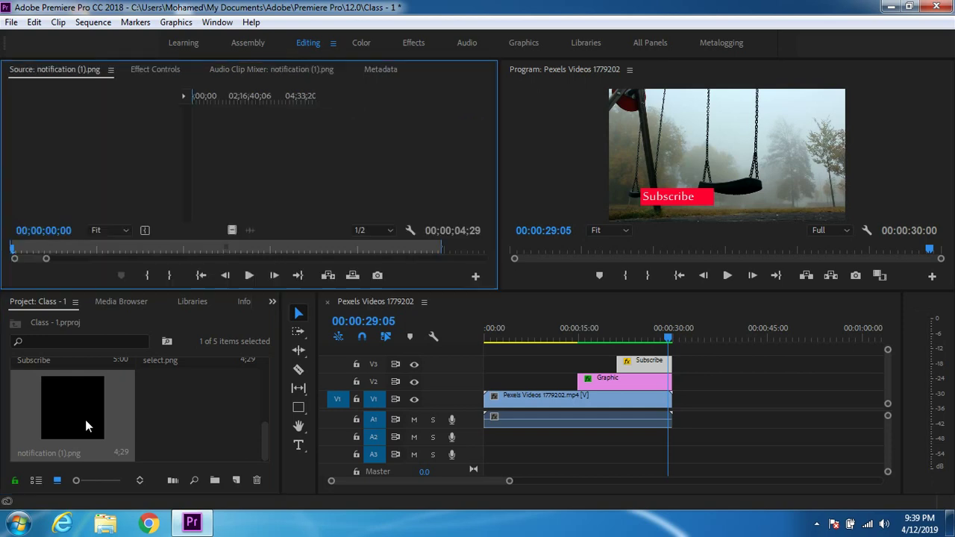
Import the yellow bell image, notification.png, from the Downloads folder into the project.
{"action": "double_click", "coordinate": [162, 420]}
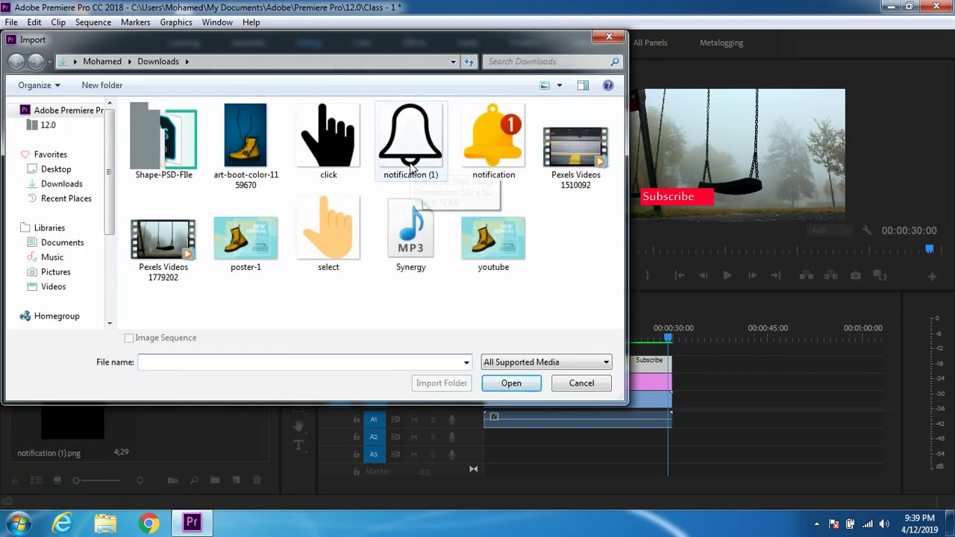
{"action": "left_click", "coordinate": [410, 168]}
{"action": "left_click", "coordinate": [473, 168]}
{"action": "left_click", "coordinate": [511, 384]}
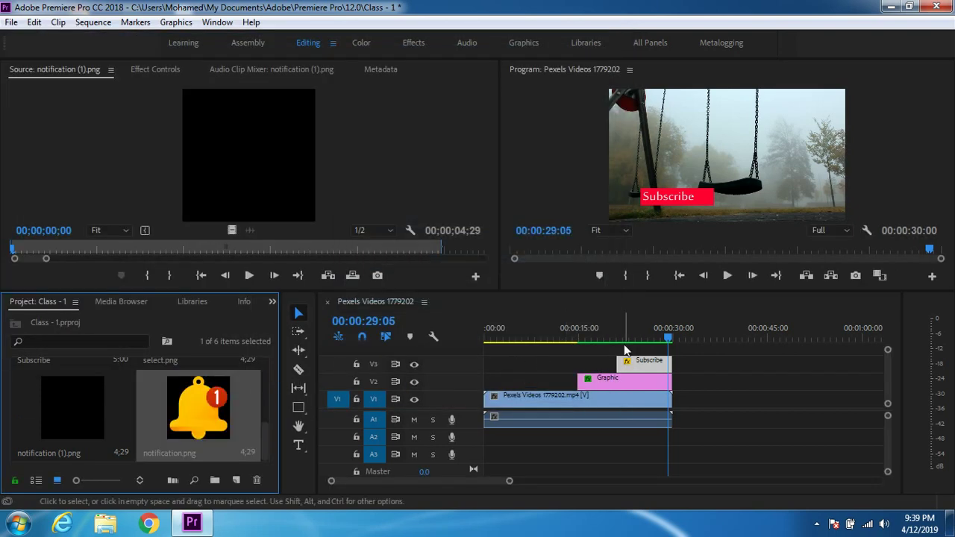
Place notification.png on V4 above the Subscribe clip, aligned to the end of the video, and select the clip.
{"action": "left_click_drag", "start_coordinate": [676, 291], "coordinate": [676, 262]}
{"action": "left_click_drag", "start_coordinate": [236, 410], "coordinate": [633, 334]}
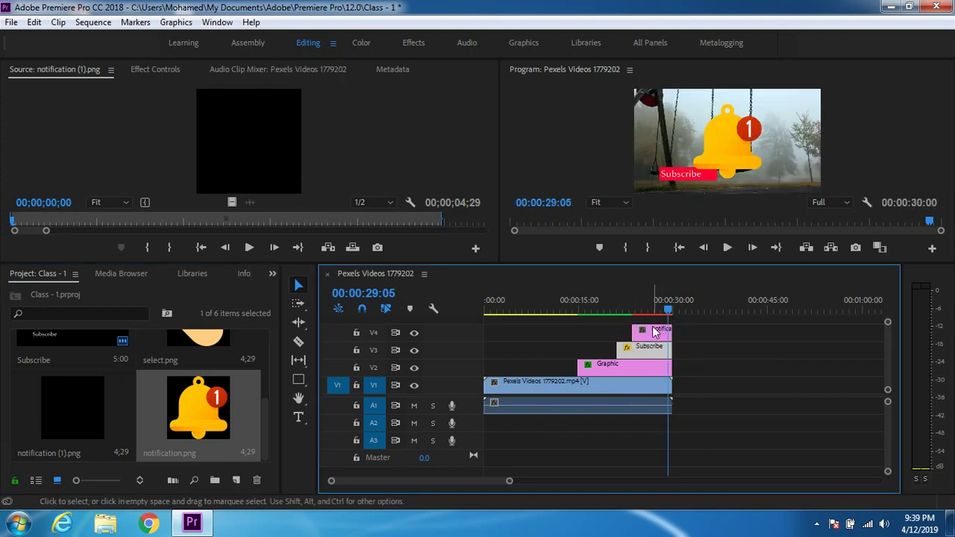
{"action": "left_click", "coordinate": [654, 333]}
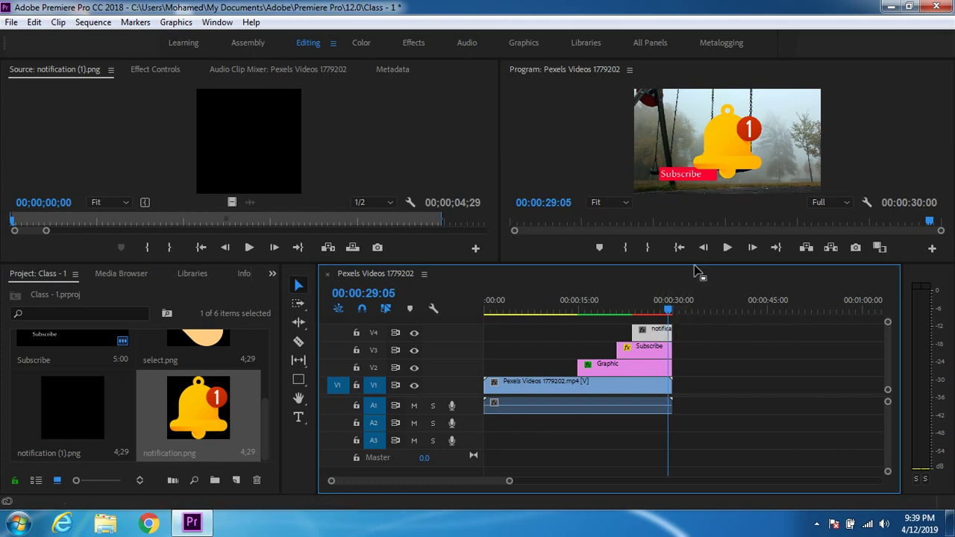
Scale the bell down to about 13.2 and place it beside the Subscribe text on the red rectangle, at about 516.7, 582.2.
{"action": "left_click_drag", "start_coordinate": [694, 264], "coordinate": [644, 464]}
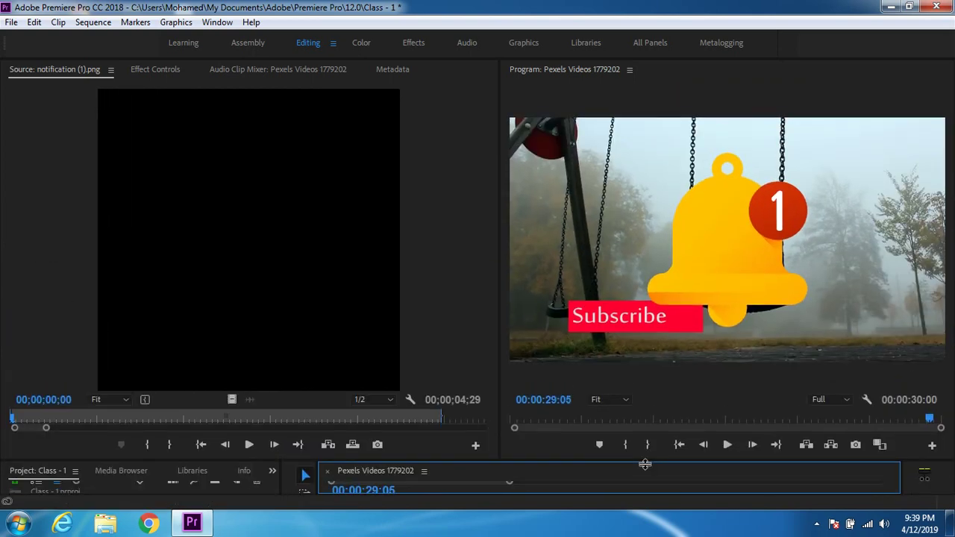
{"action": "left_click", "coordinate": [718, 256]}
{"action": "left_click", "coordinate": [719, 254]}
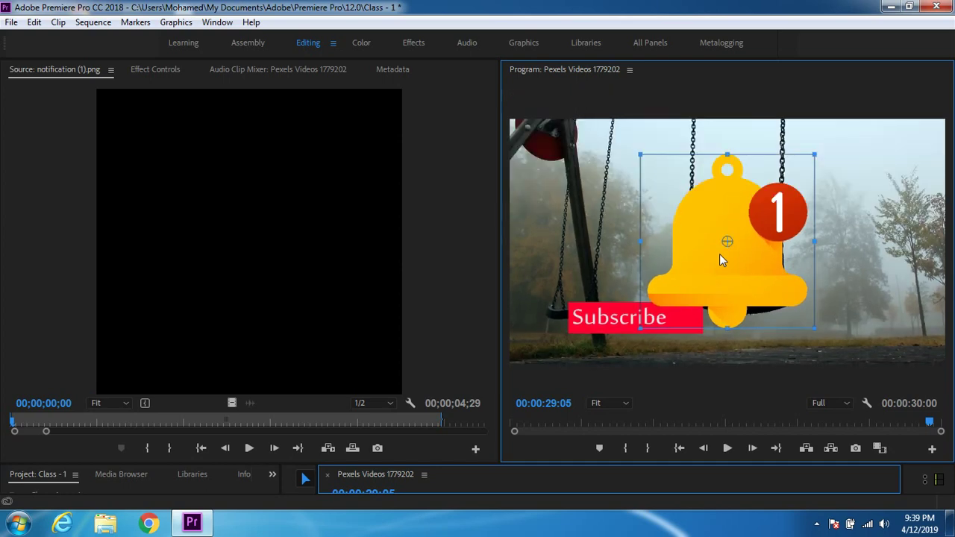
{"action": "left_click_drag", "start_coordinate": [735, 220], "coordinate": [692, 306]}
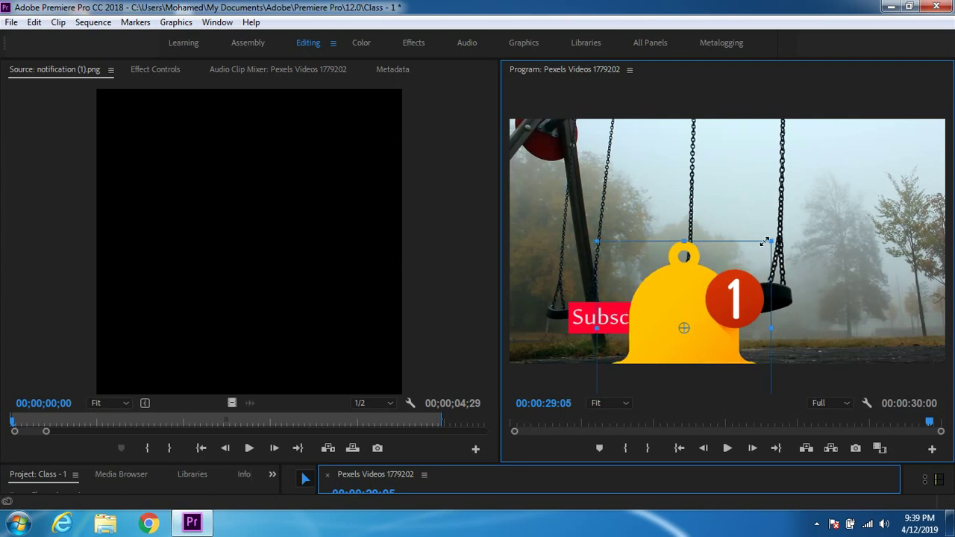
{"action": "left_click_drag", "start_coordinate": [767, 243], "coordinate": [702, 307]}
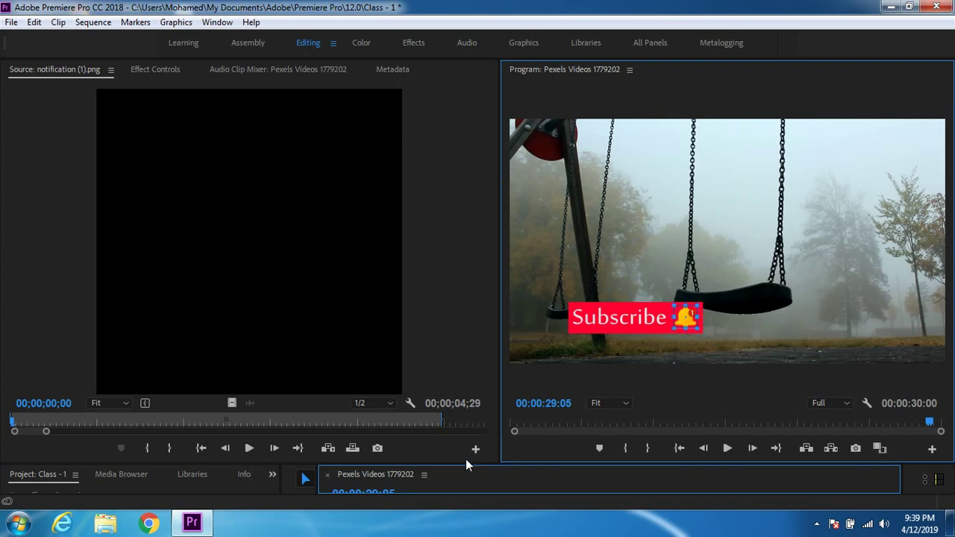
Start Position keyframing on the bell clip at 00:00:25:15, with its vertical position moved up above the frame.
{"action": "left_click", "coordinate": [157, 69]}
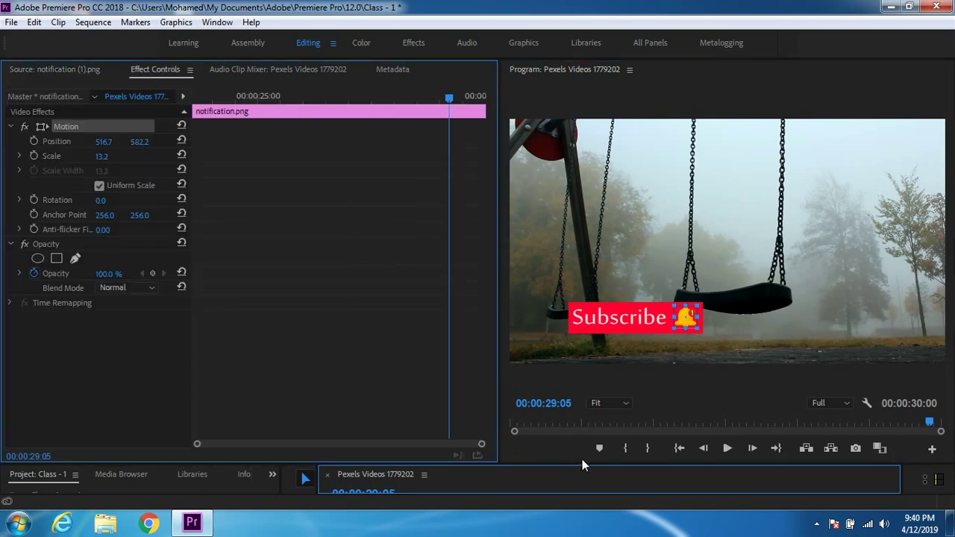
{"action": "left_click_drag", "start_coordinate": [579, 464], "coordinate": [582, 276]}
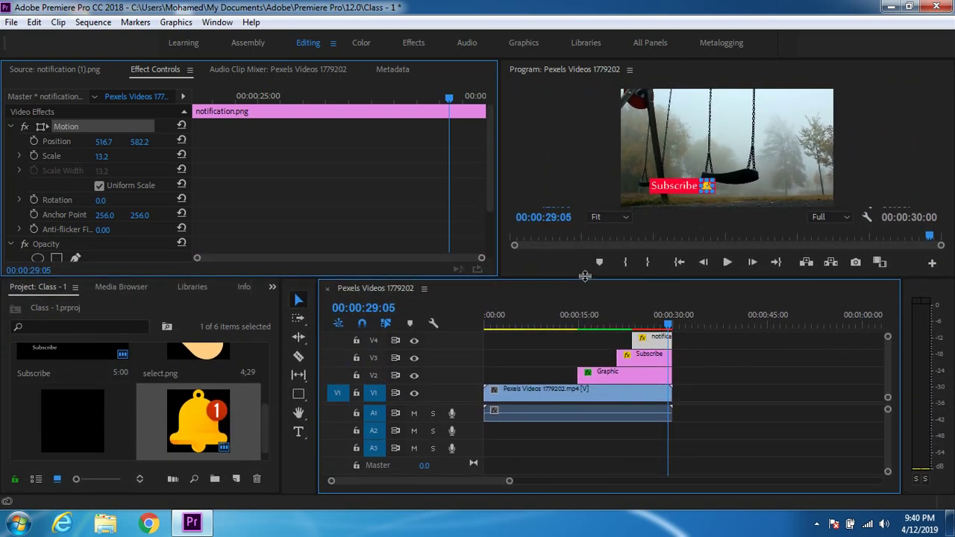
{"action": "left_click_drag", "start_coordinate": [668, 323], "coordinate": [646, 329]}
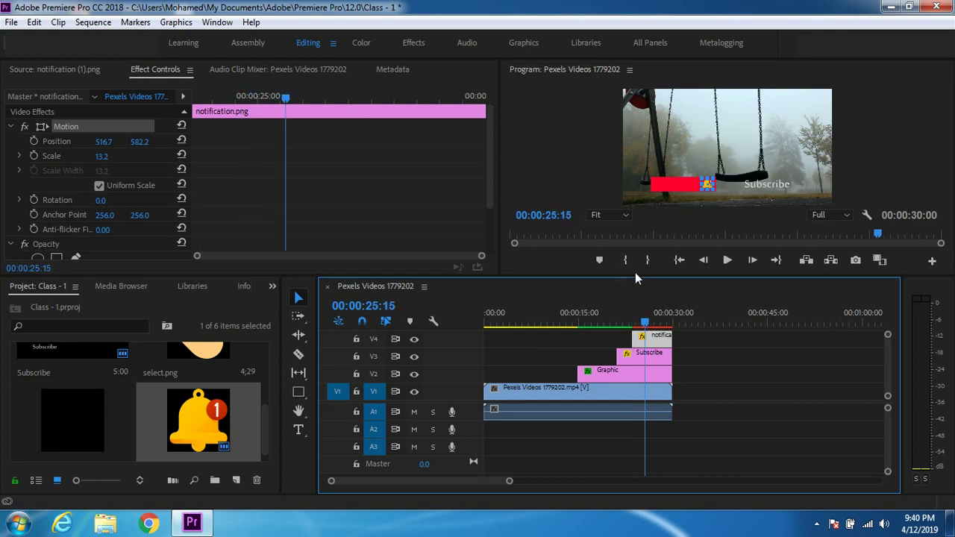
{"action": "left_click_drag", "start_coordinate": [634, 275], "coordinate": [632, 332]}
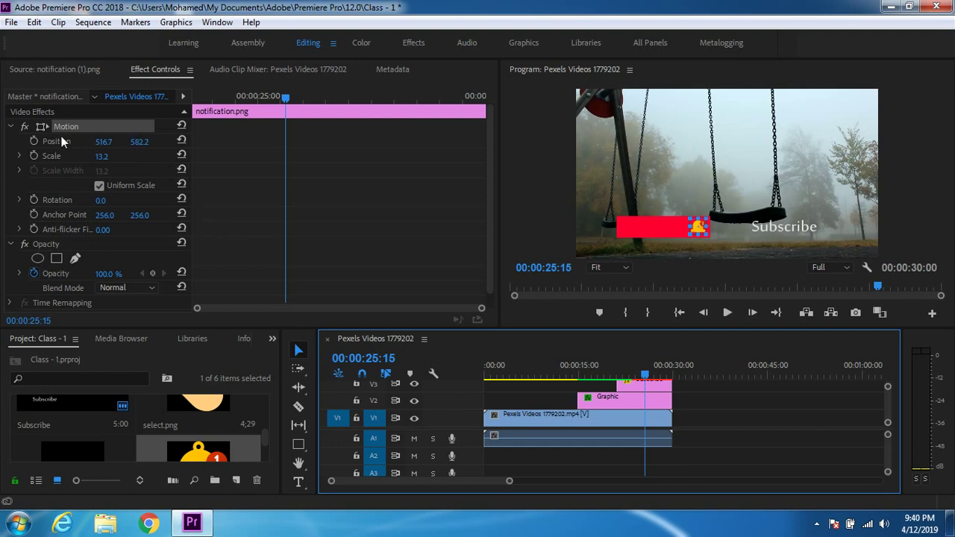
{"action": "left_click", "coordinate": [33, 141]}
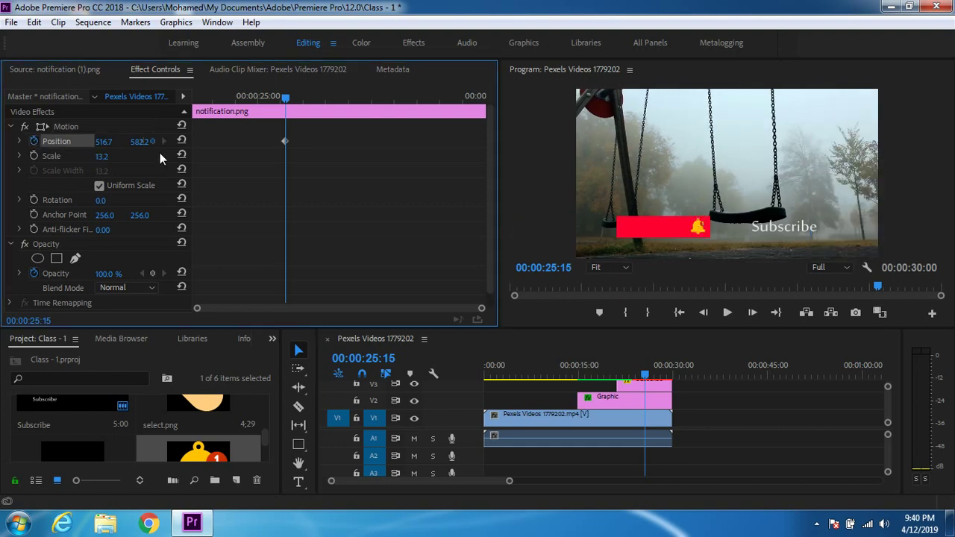
{"action": "left_click_drag", "start_coordinate": [140, 141], "coordinate": [57, 141]}
Add a Position keyframe to the bell clip at 00:00:27:24 with the vertical position set to 582.2, and check a later frame.
{"action": "left_click_drag", "start_coordinate": [287, 102], "coordinate": [394, 116]}
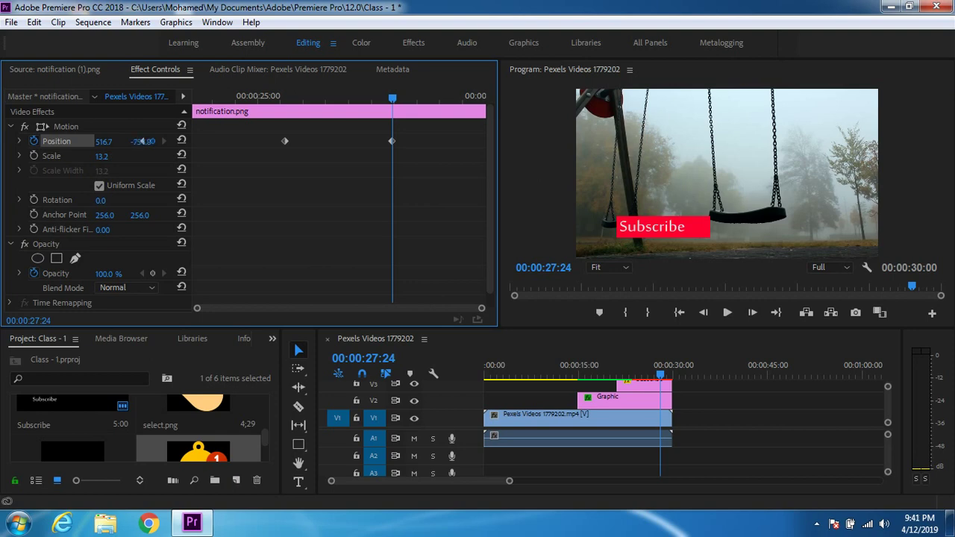
{"action": "left_click_drag", "start_coordinate": [142, 141], "coordinate": [141, 141]}
{"action": "left_click_drag", "start_coordinate": [395, 107], "coordinate": [412, 129]}
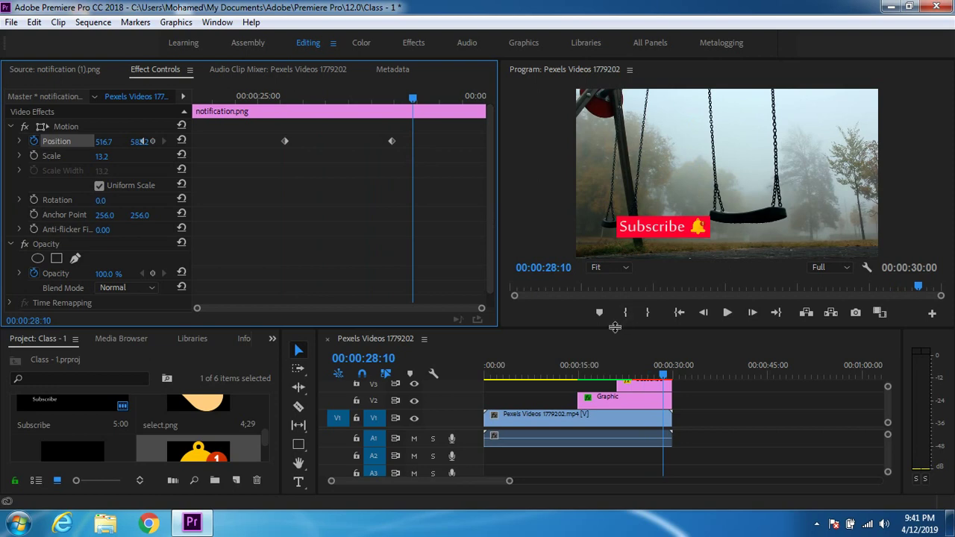
Place select.png on V5 above the bell clip, aligned to the end of the video, and select the clip.
{"action": "left_click_drag", "start_coordinate": [615, 327], "coordinate": [601, 227]}
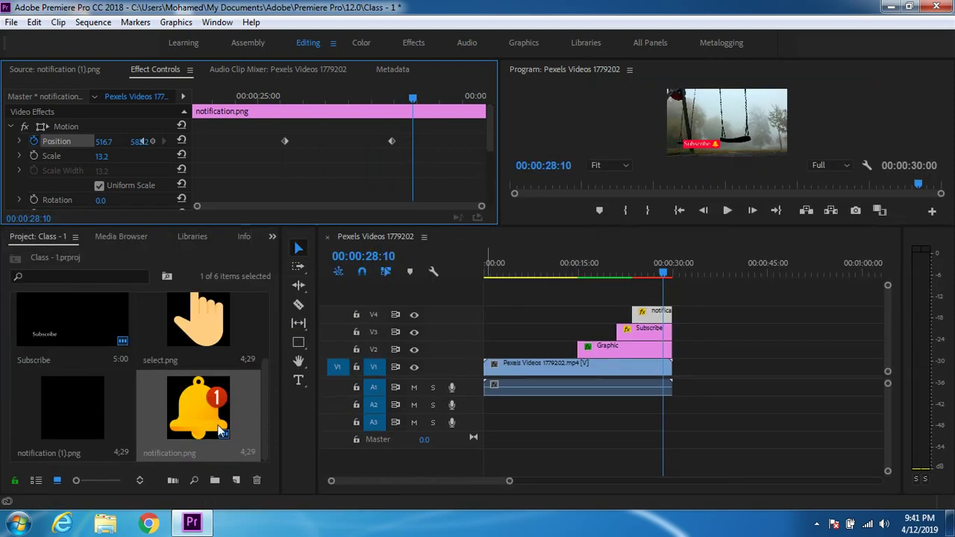
{"action": "left_click_drag", "start_coordinate": [209, 346], "coordinate": [640, 296]}
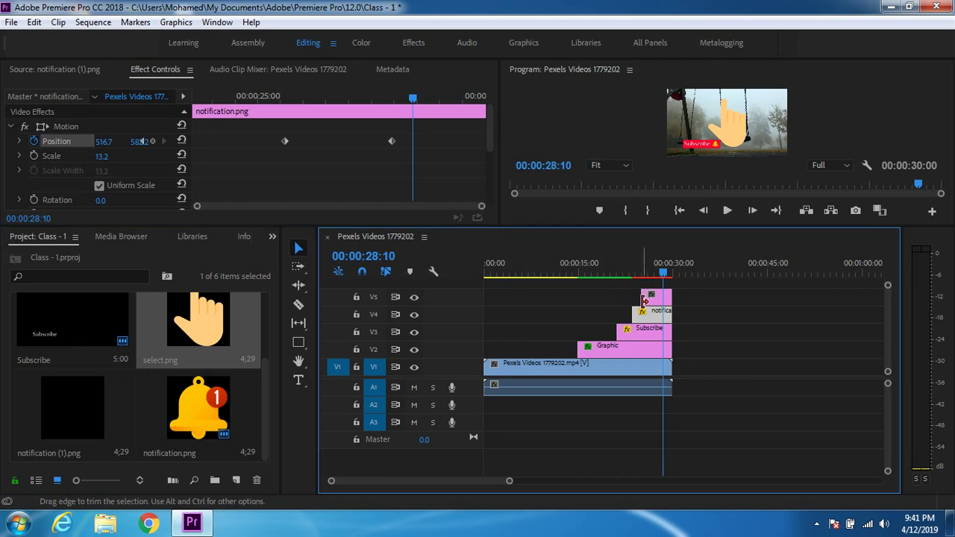
{"action": "left_click", "coordinate": [652, 299]}
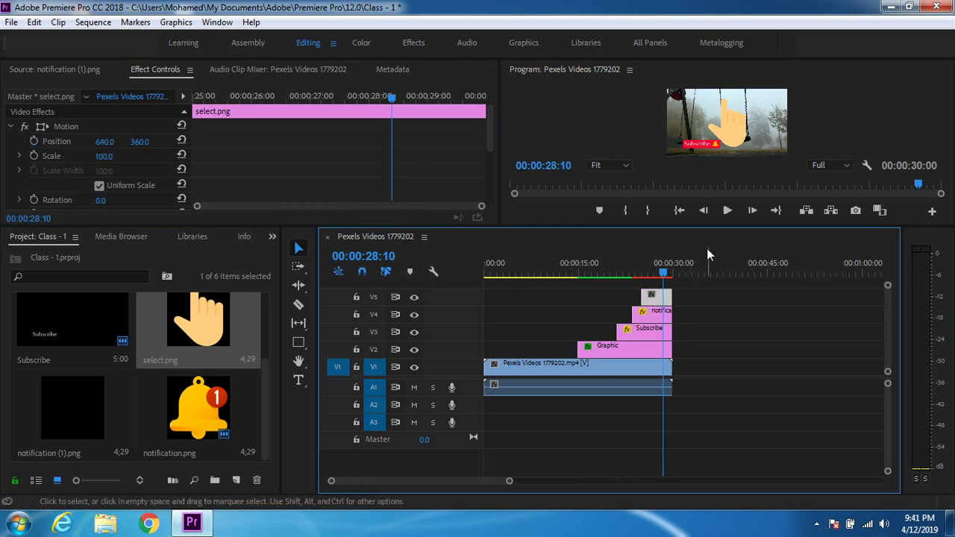
Scale the hand image down to about 15.4 and place it over the bell, at about 515.3, 612.8.
{"action": "left_click_drag", "start_coordinate": [712, 227], "coordinate": [705, 375]}
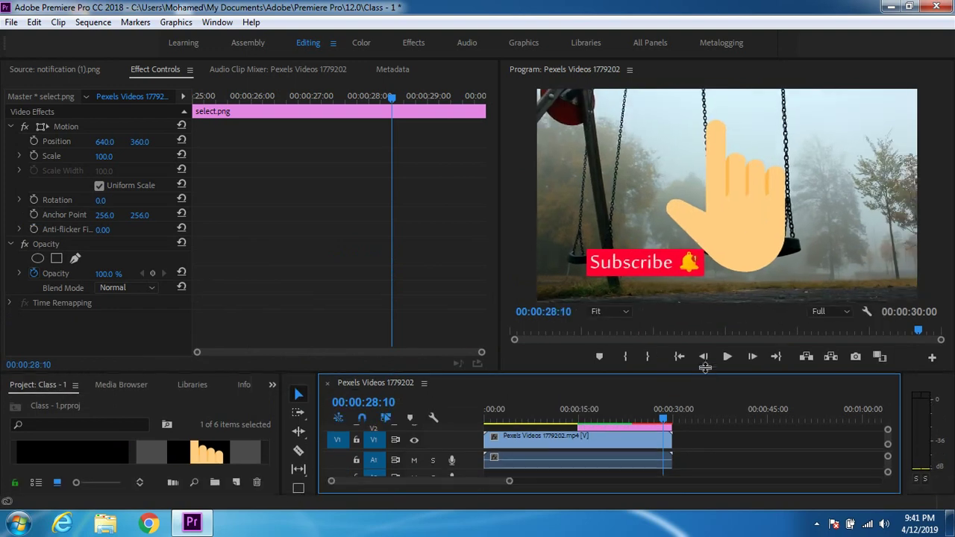
{"action": "left_click", "coordinate": [743, 238]}
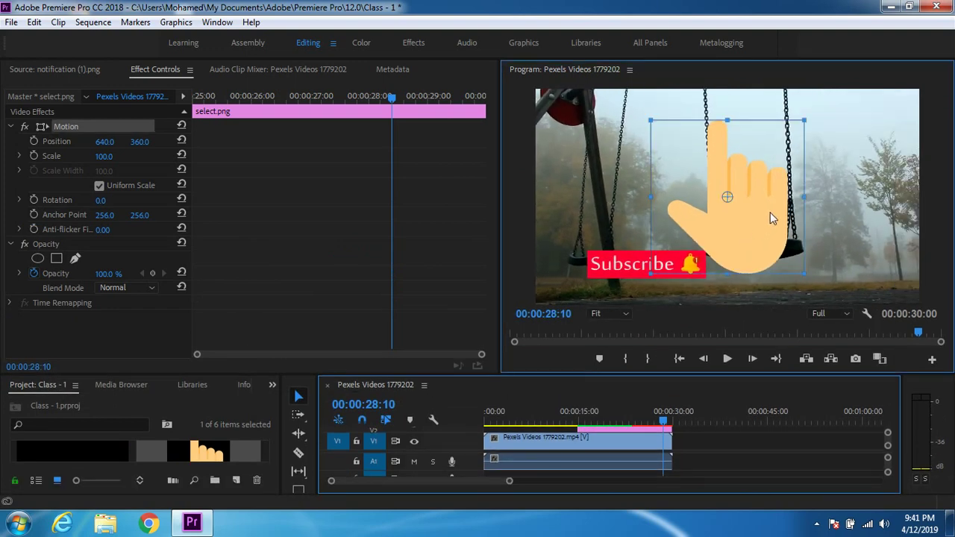
{"action": "left_click_drag", "start_coordinate": [770, 217], "coordinate": [729, 272]}
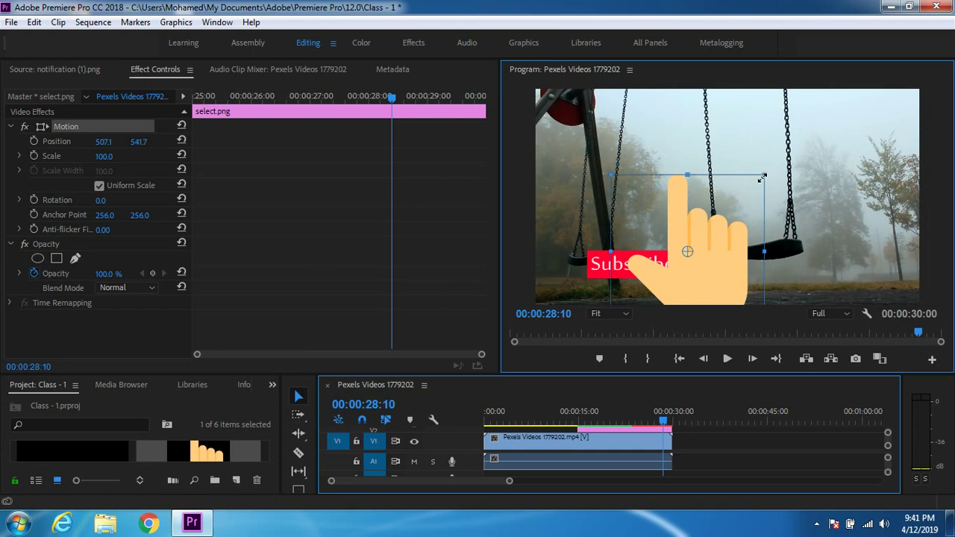
{"action": "left_click_drag", "start_coordinate": [762, 177], "coordinate": [691, 277]}
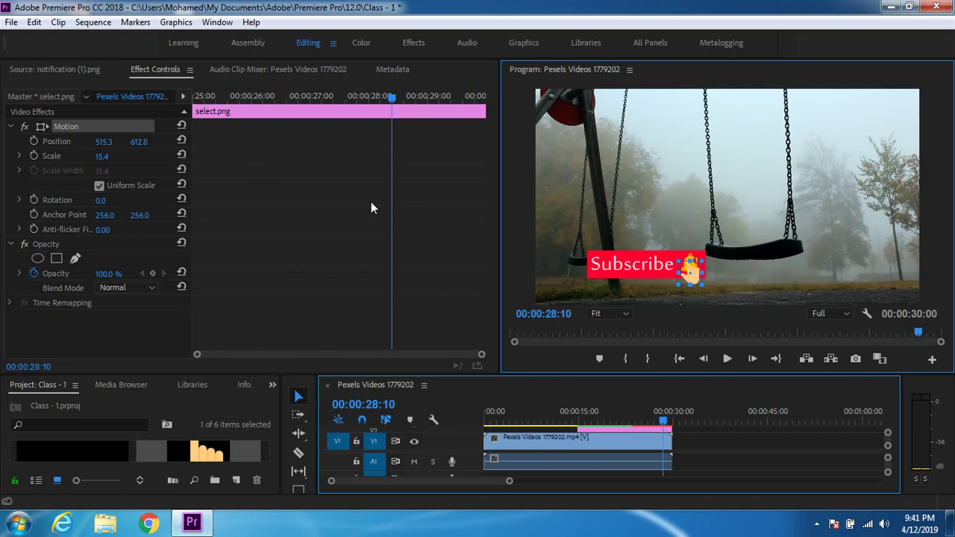
Start Position keyframing on the hand clip at 00:00:27:07 with its vertical position moved below the frame, and advance toward the clip's end.
{"action": "left_click_drag", "start_coordinate": [581, 374], "coordinate": [580, 216]}
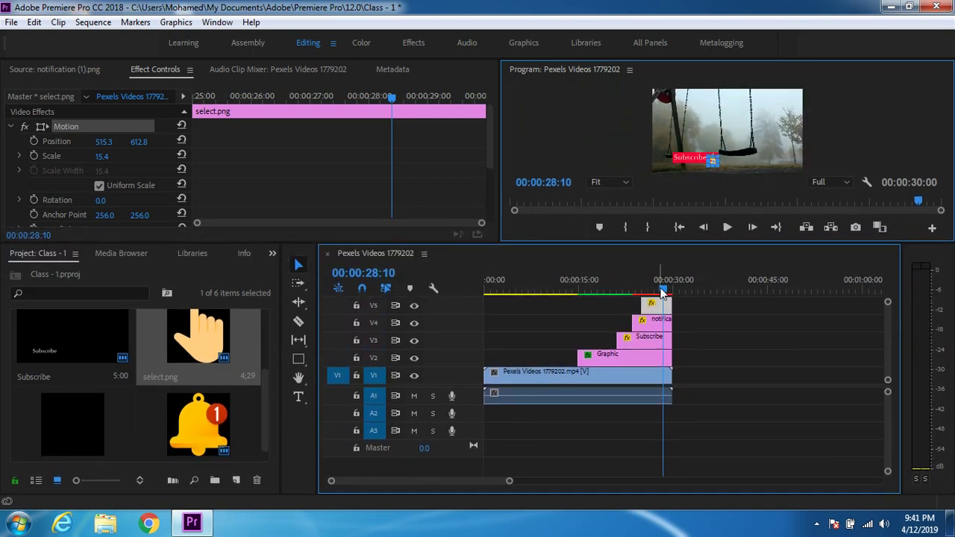
{"action": "mouse_move", "coordinate": [661, 291]}
{"action": "left_mouse_down"}
{"action": "mouse_move", "coordinate": [645, 296]}
{"action": "mouse_move", "coordinate": [654, 297]}
{"action": "left_mouse_up"}
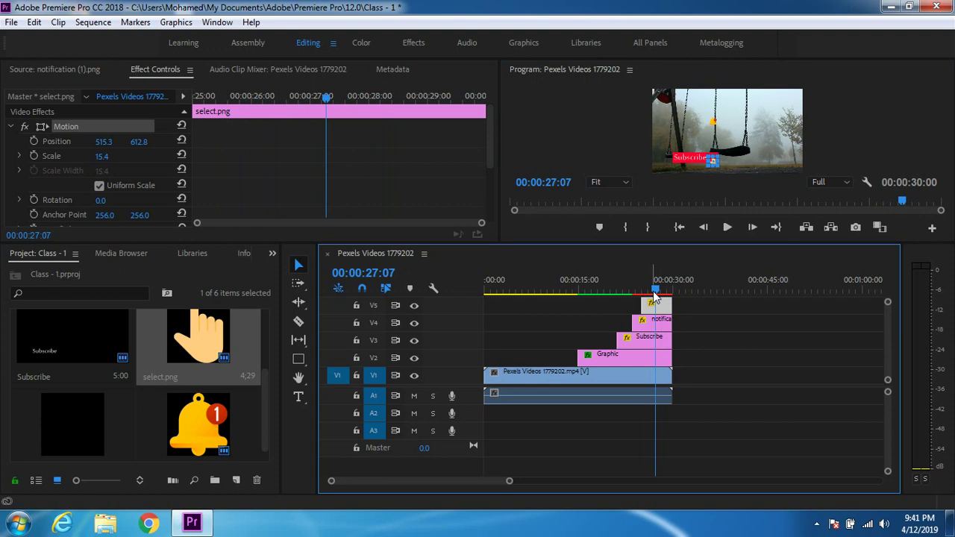
{"action": "left_click_drag", "start_coordinate": [629, 250], "coordinate": [631, 385]}
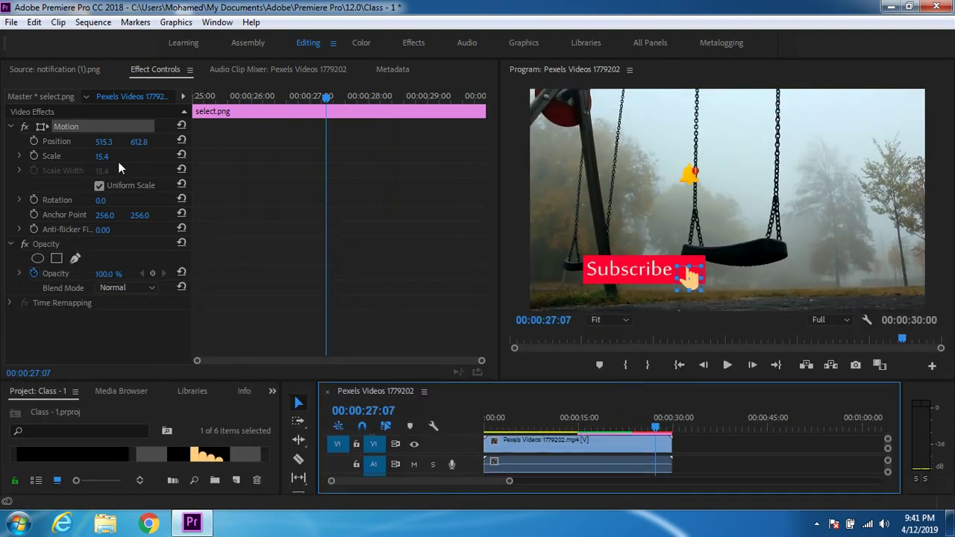
{"action": "left_click", "coordinate": [35, 141]}
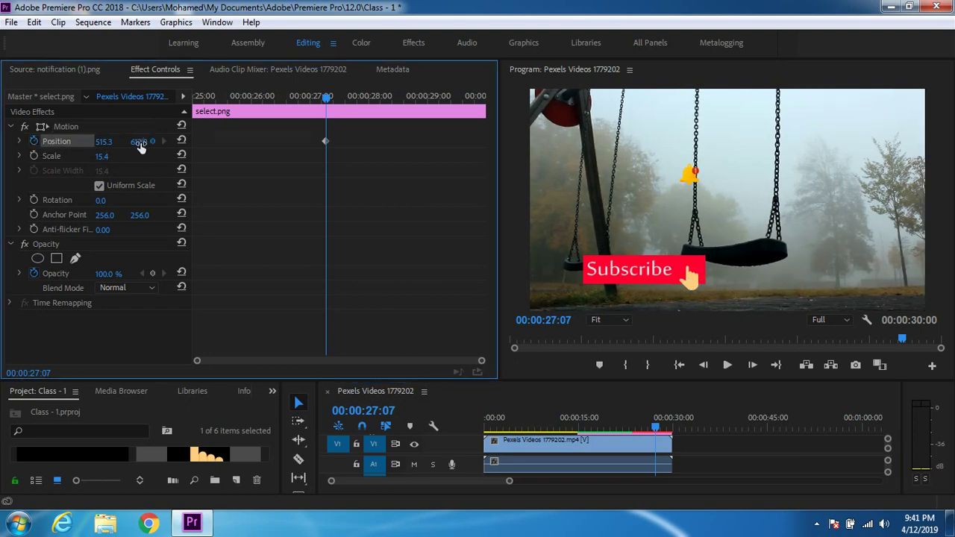
{"action": "left_click_drag", "start_coordinate": [139, 141], "coordinate": [252, 141]}
{"action": "left_click_drag", "start_coordinate": [331, 105], "coordinate": [429, 111]}
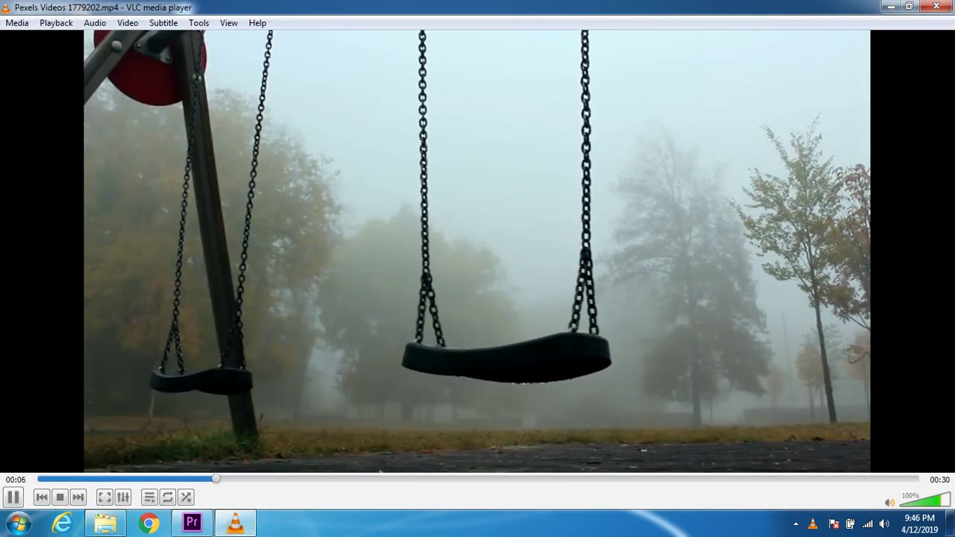
View the Pexels Videos 1779202.mp4 playback full screen in VLC media player.
{"action": "double_click", "coordinate": [513, 377]}
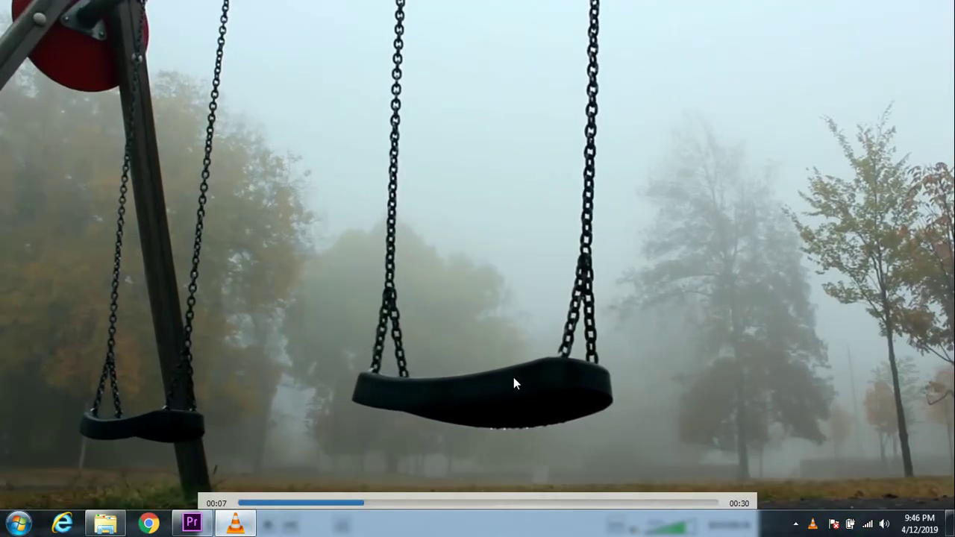